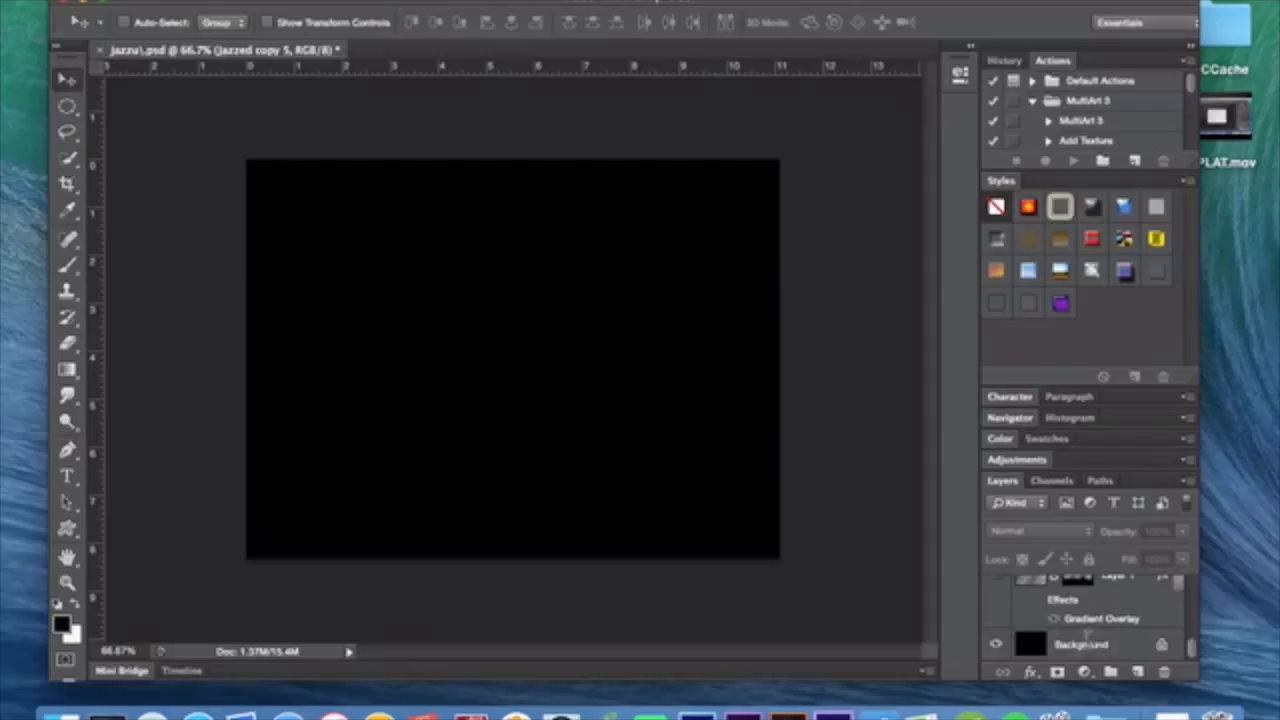
Render Fibers with variance 16 and strength 4 on a new white-filled layer directly above the background.
click(1137, 670)
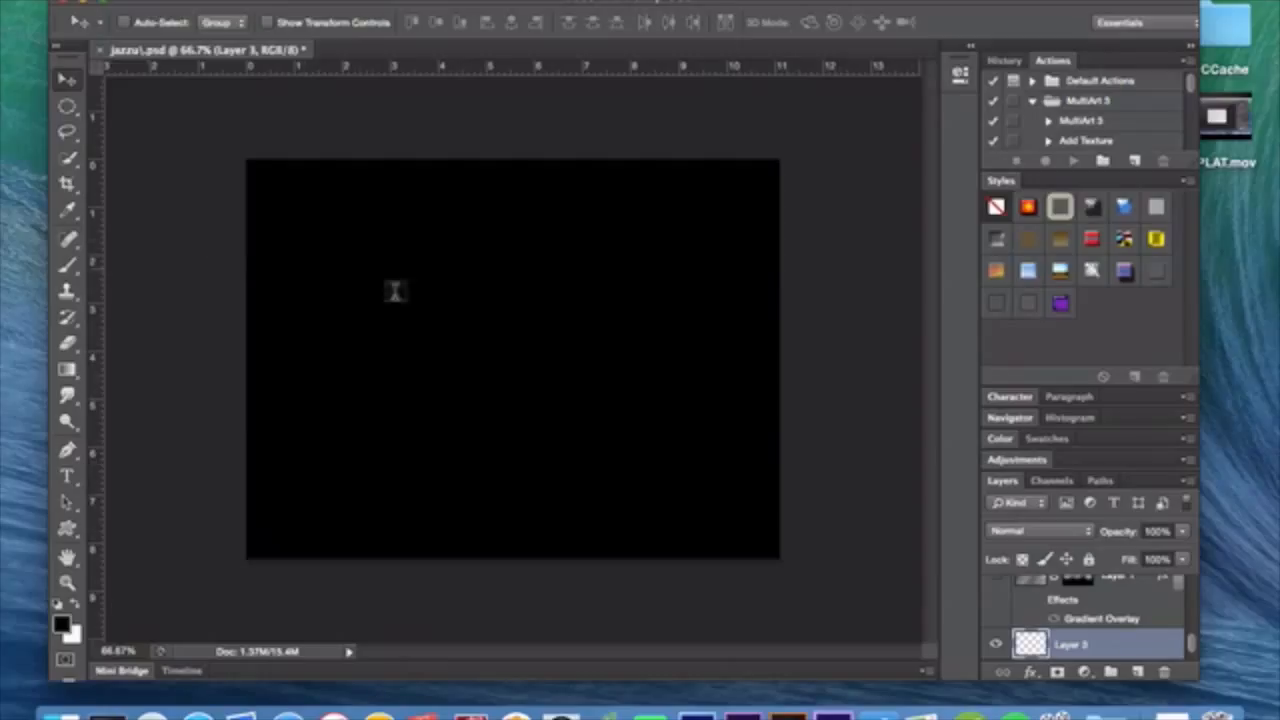
key(super+BackSpace)
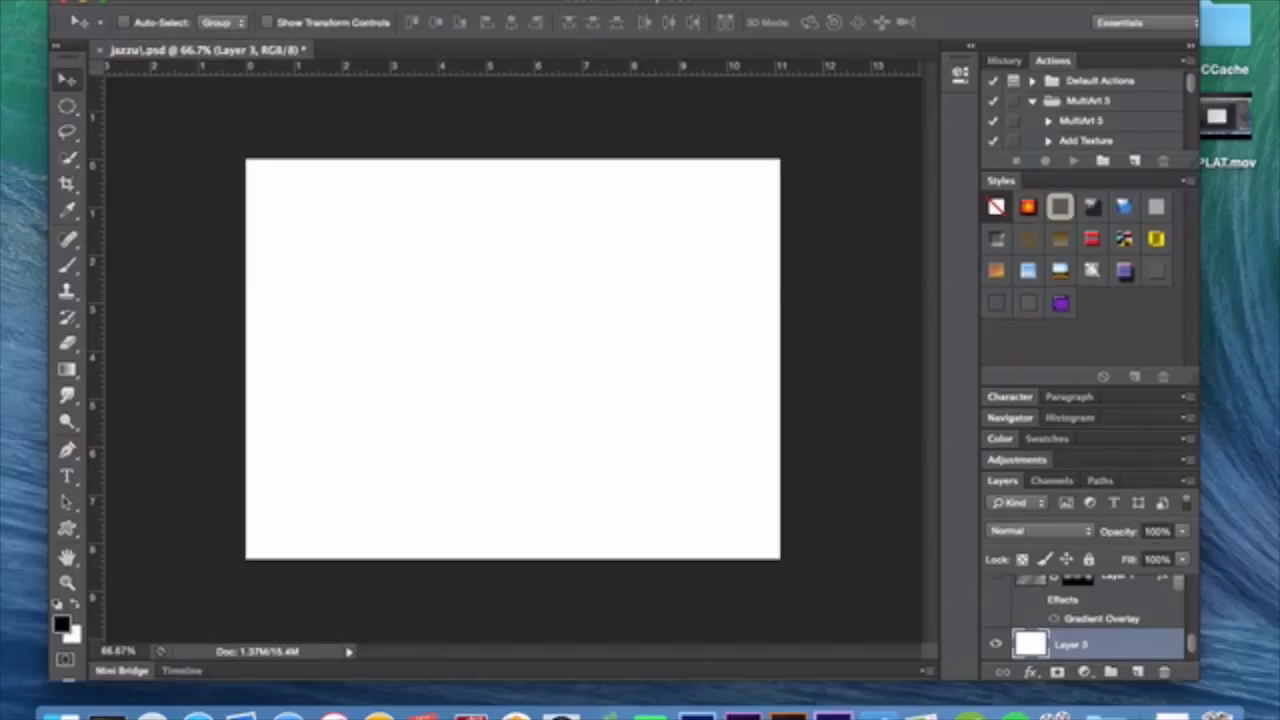
click(440, 14)
mouse_move(588, 276)
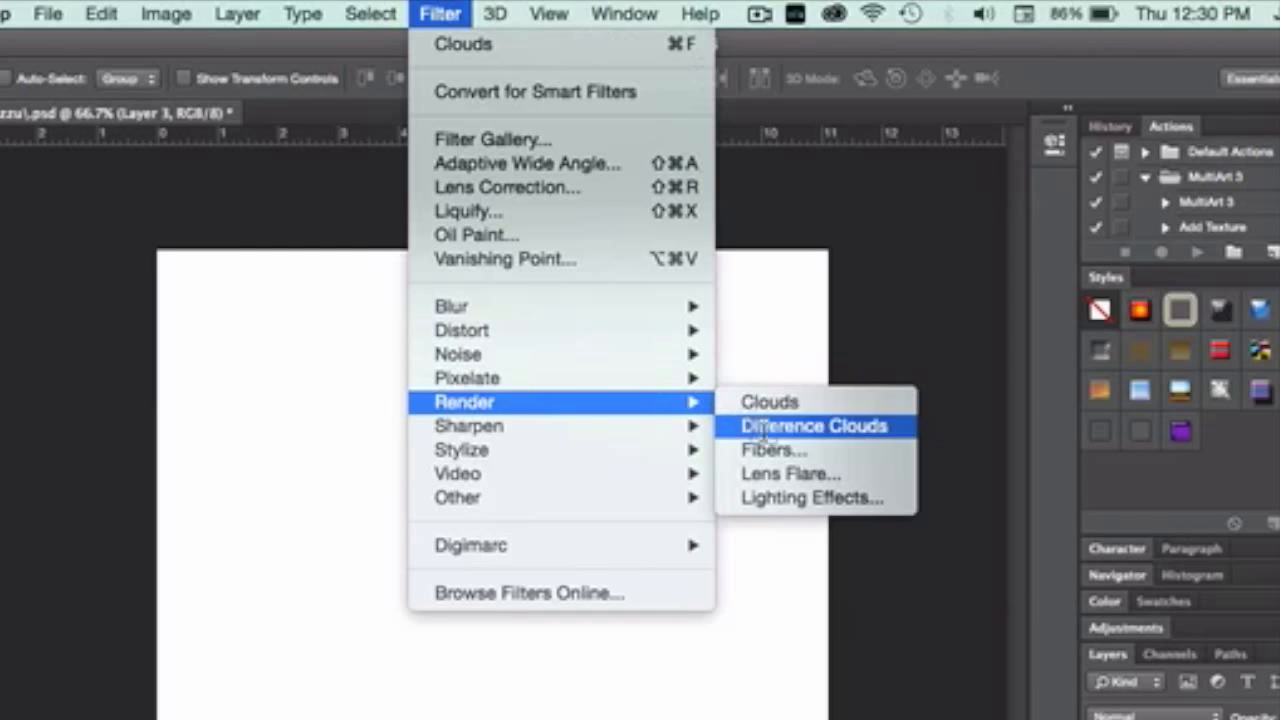
click(772, 450)
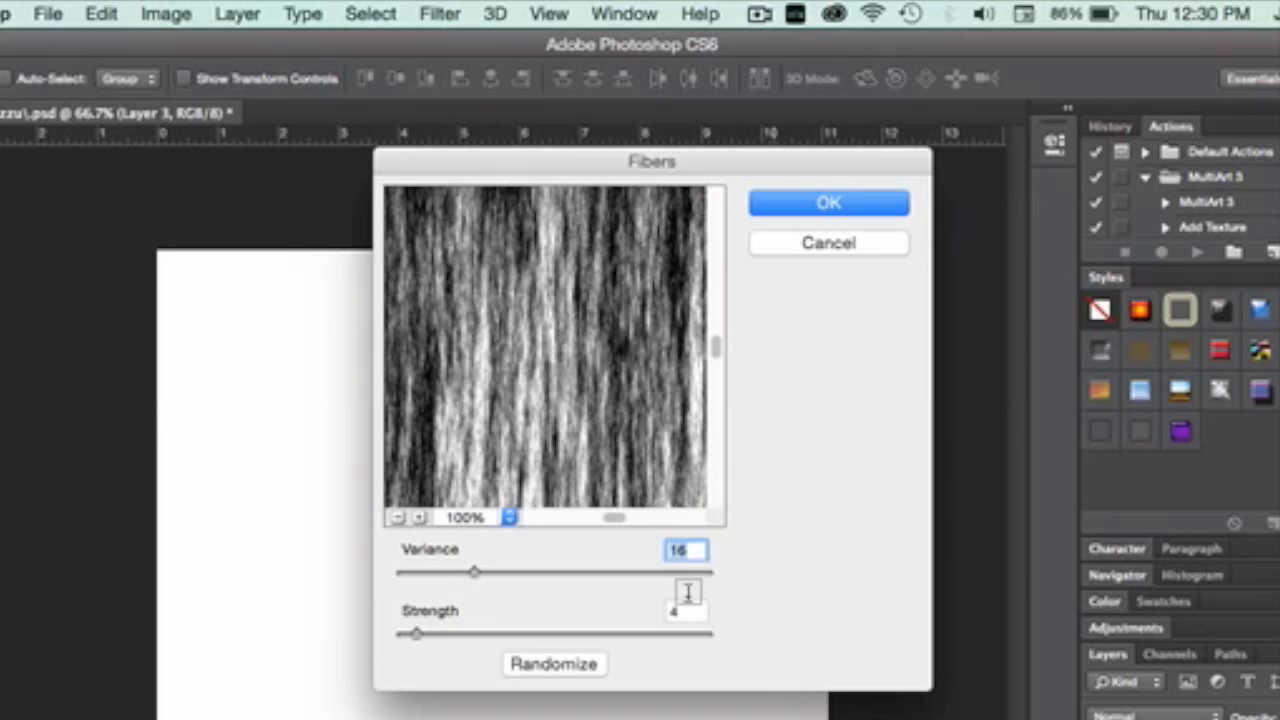
click(871, 202)
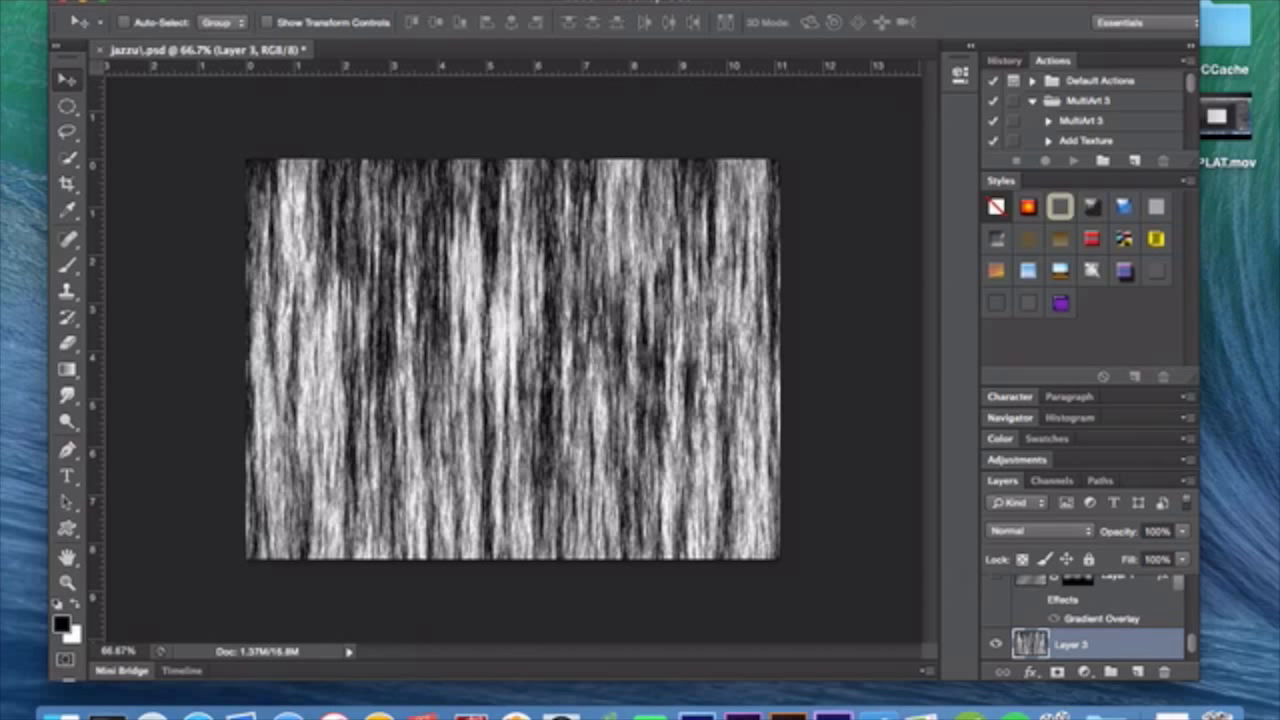
Apply a Motion Blur at an angle of 48° and a distance of 344 pixels to the fibers layer.
click(466, 1)
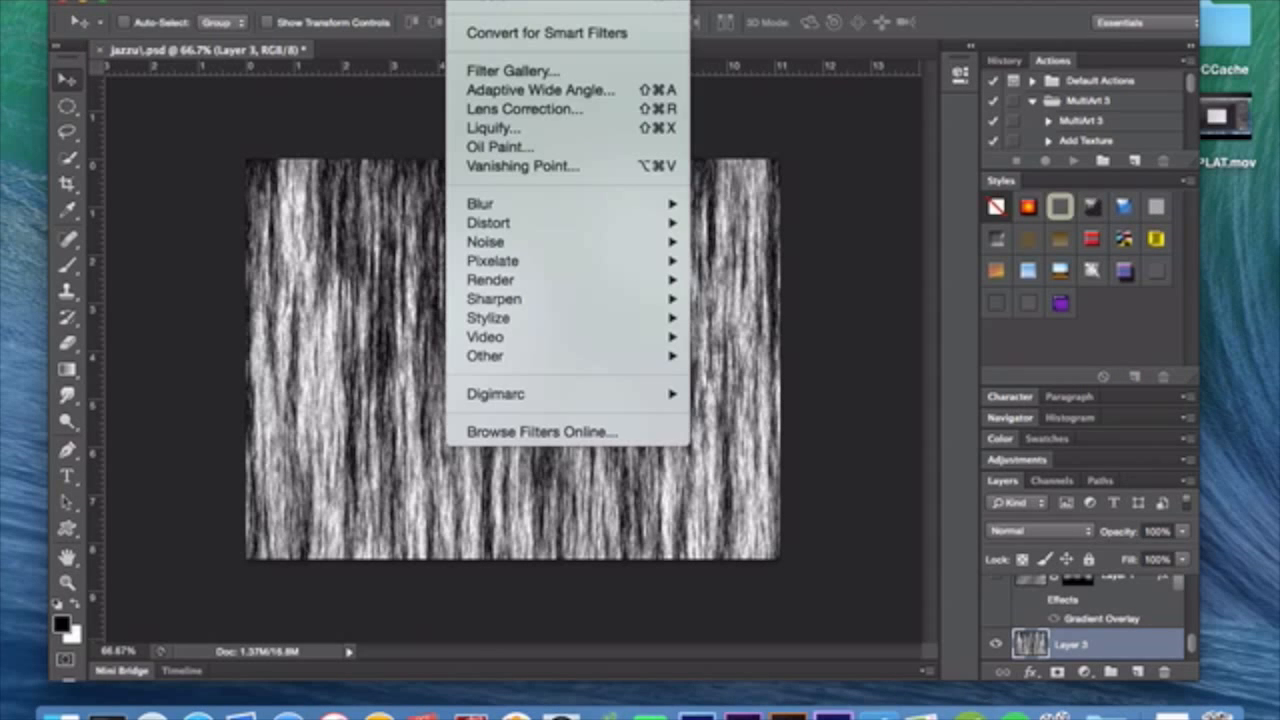
mouse_move(565, 204)
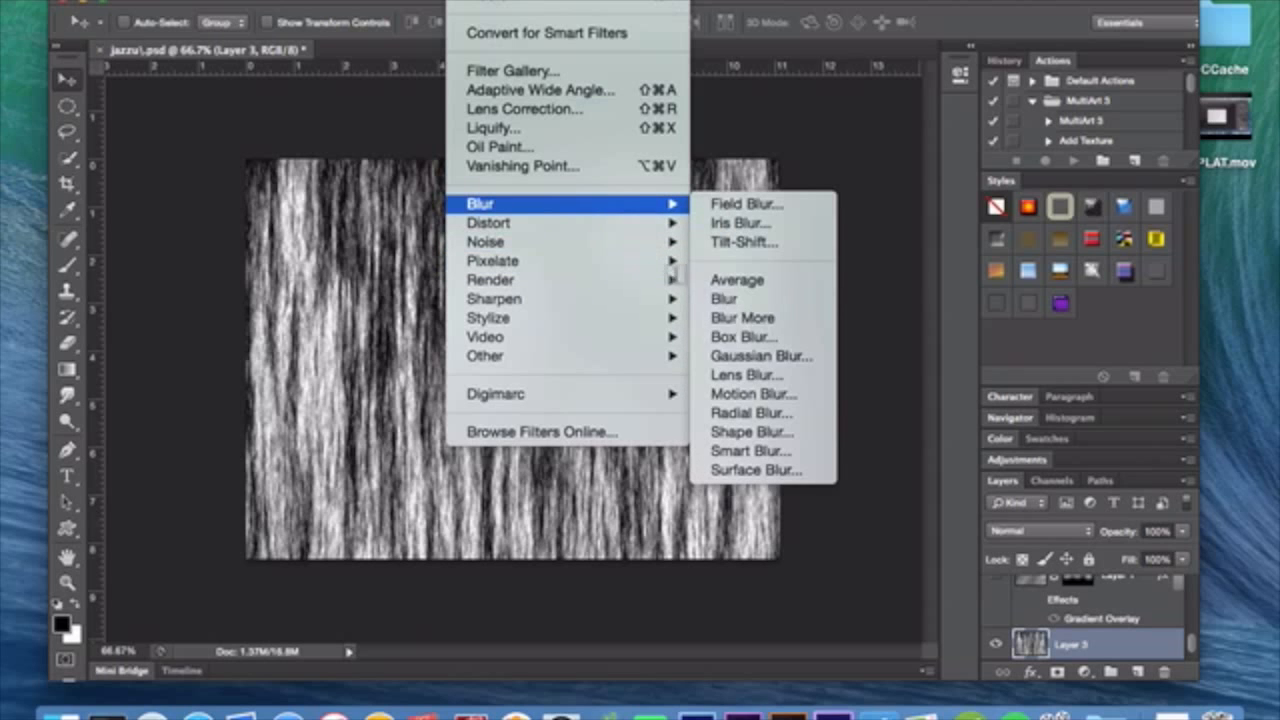
click(752, 394)
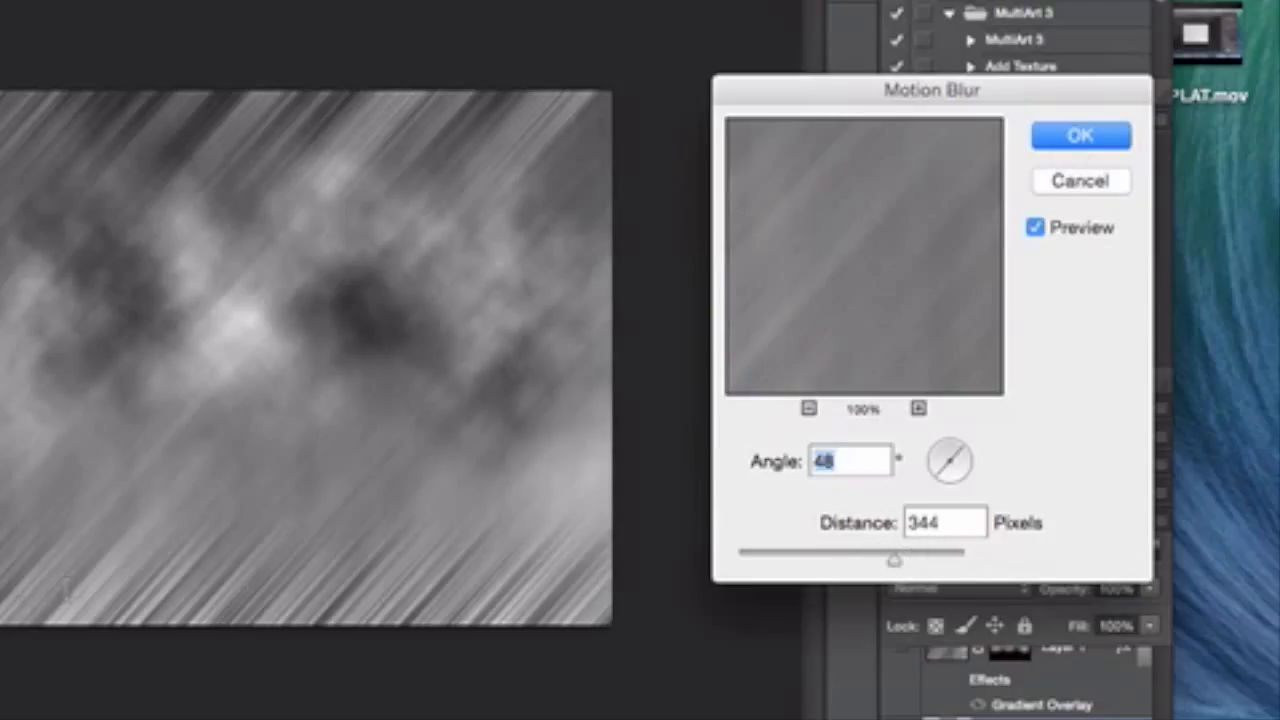
click(1082, 137)
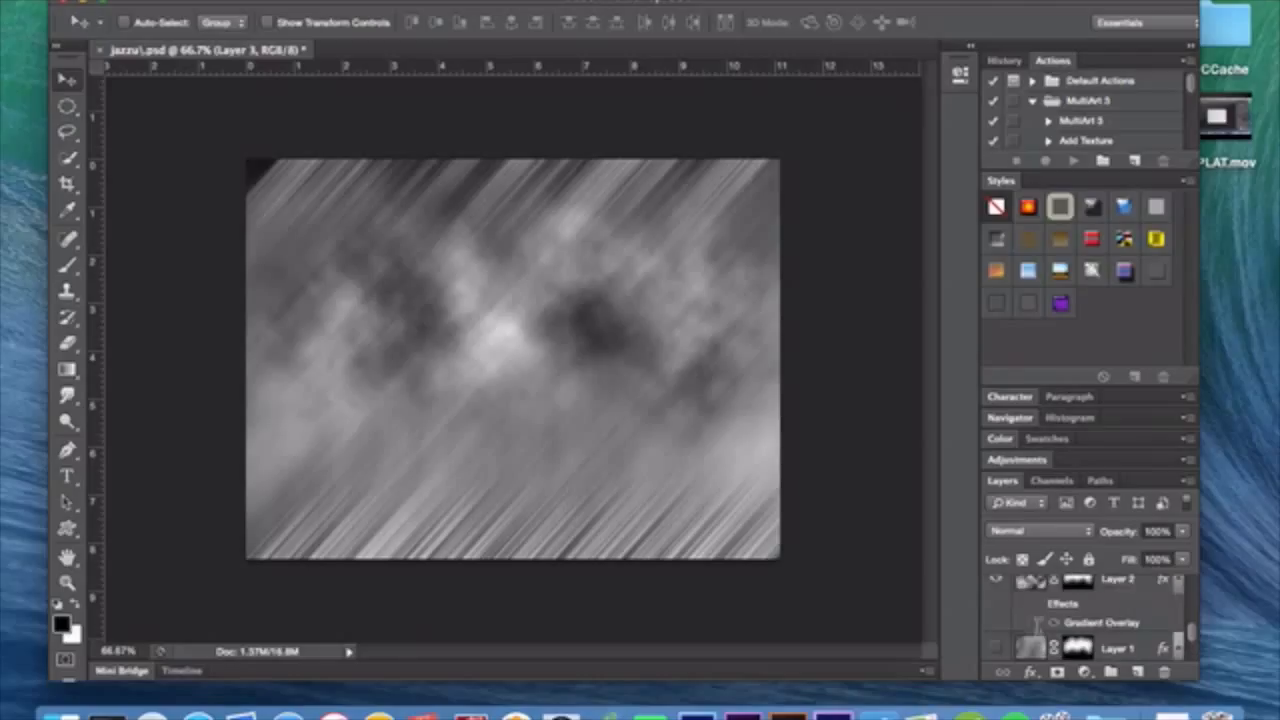
Hide Layer 2.
click(998, 579)
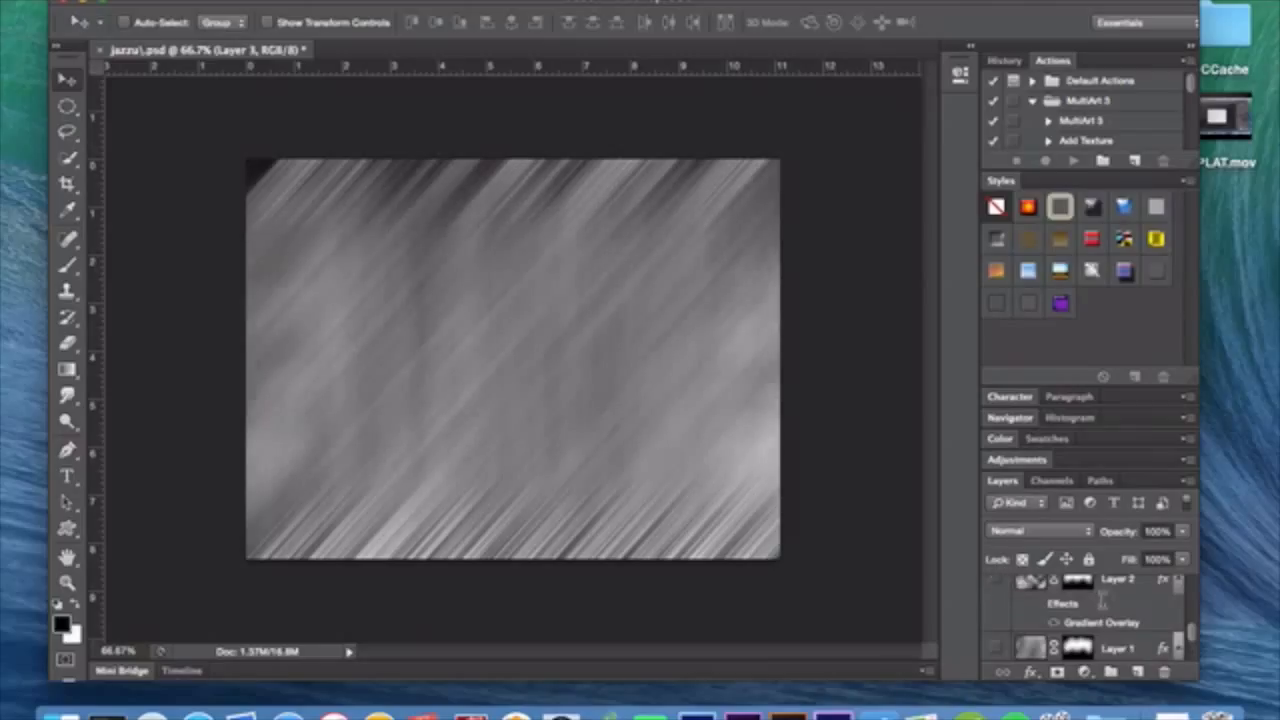
scroll(1101, 600, down, 1)
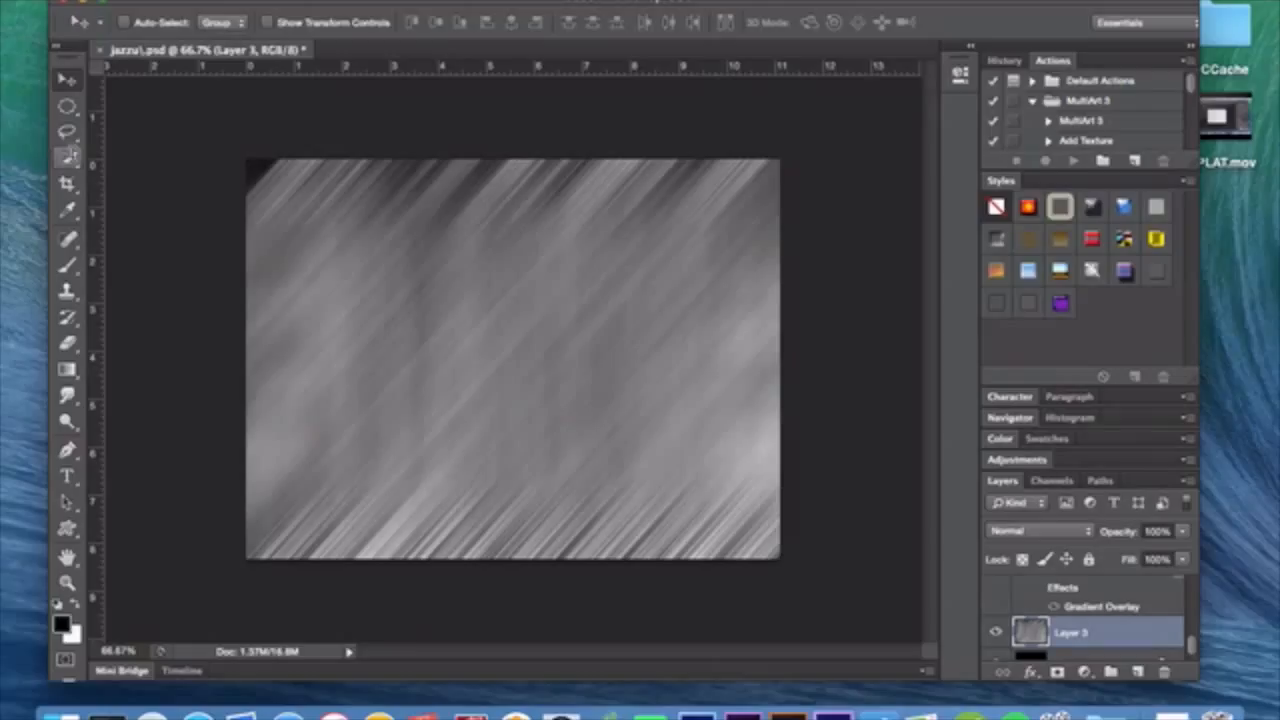
Mask the blurred fibers layer with a wide freehand lasso selection across the canvas middle, feathered by 75 px.
click(67, 131)
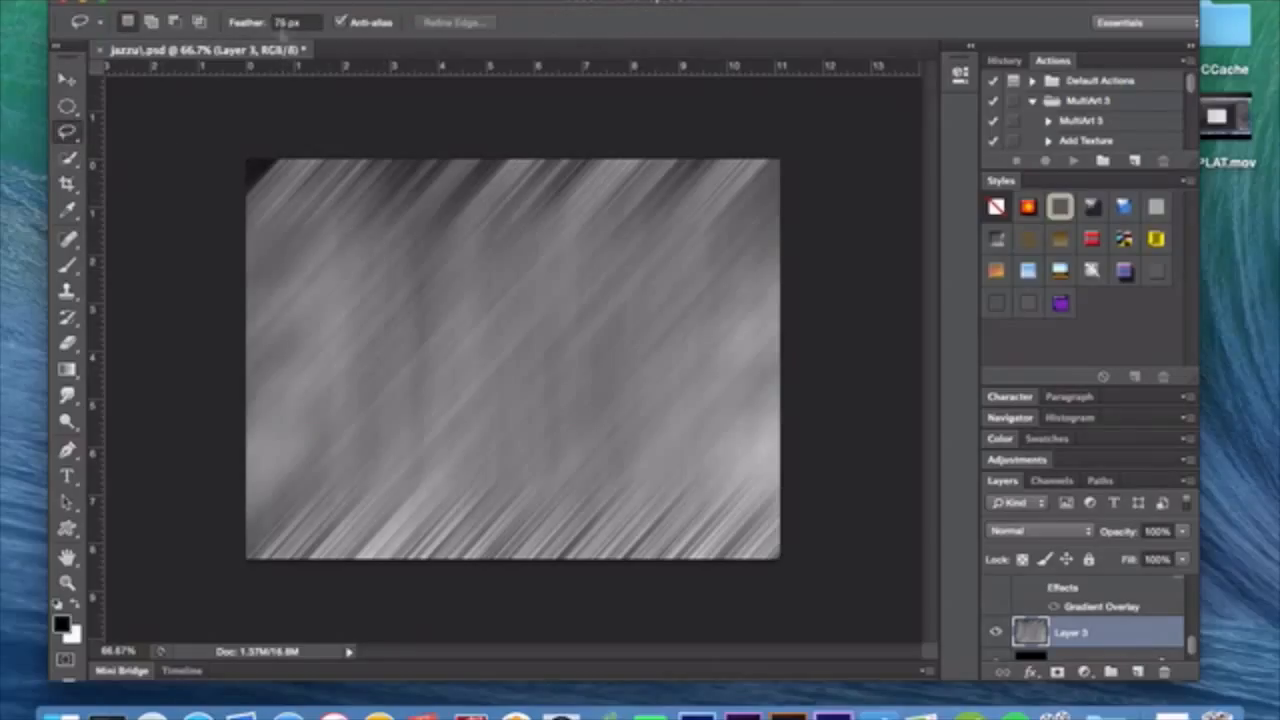
mouse_move(406, 265)
mouse_down()
mouse_move(473, 242)
mouse_move(541, 283)
mouse_move(700, 315)
mouse_move(760, 380)
mouse_move(432, 400)
mouse_up()
mouse_move(270, 398)
mouse_down()
mouse_move(284, 285)
mouse_move(338, 228)
mouse_move(415, 267)
mouse_up()
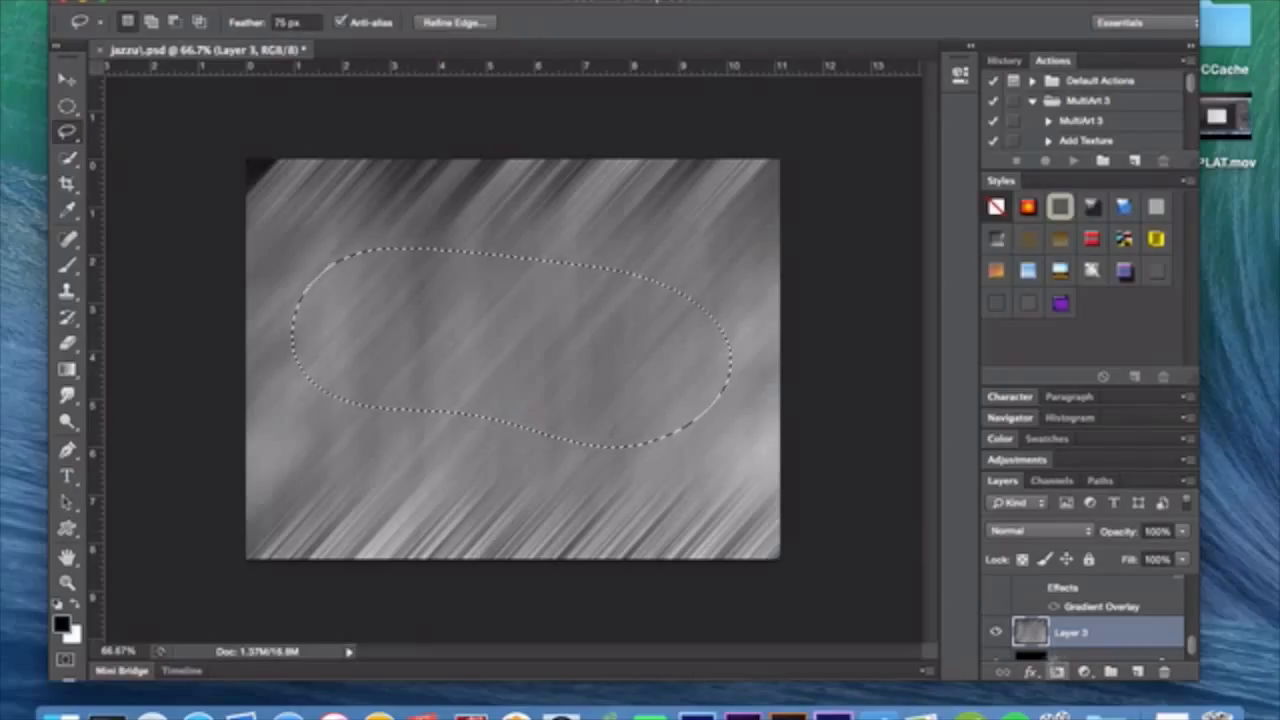
click(1058, 672)
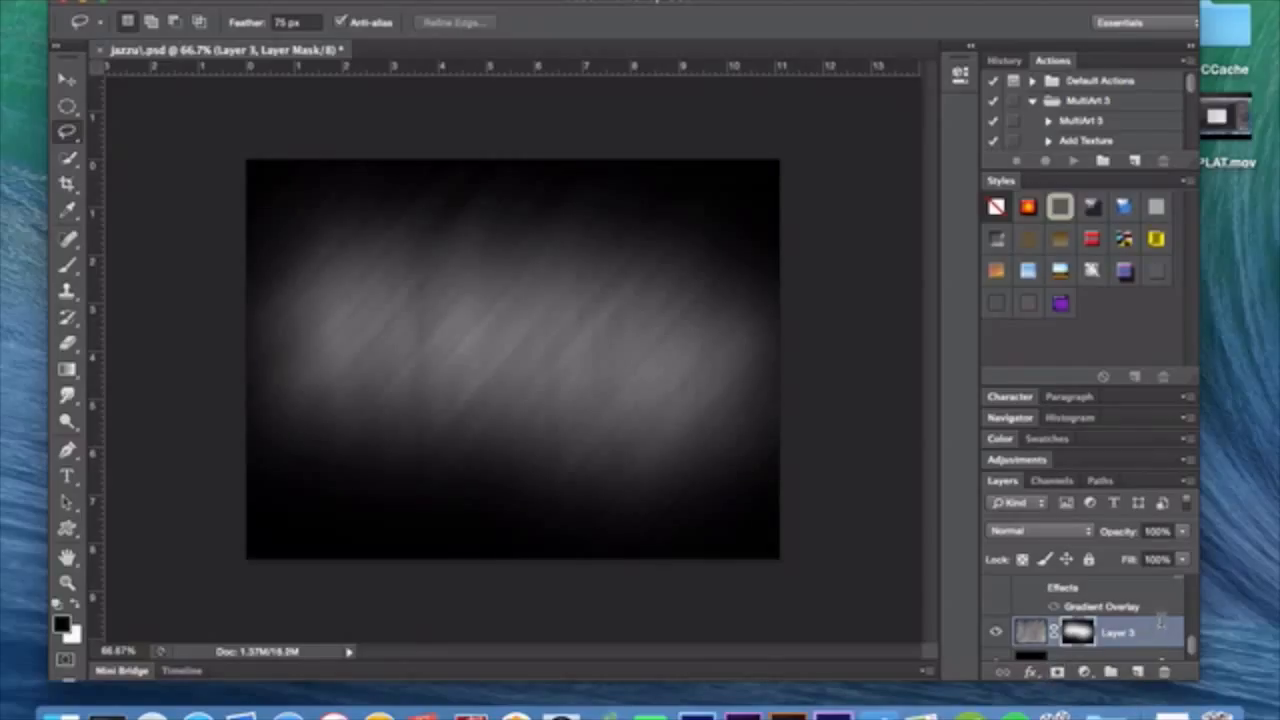
Delete the masked fibers layer and show Layer 1.
key(Delete)
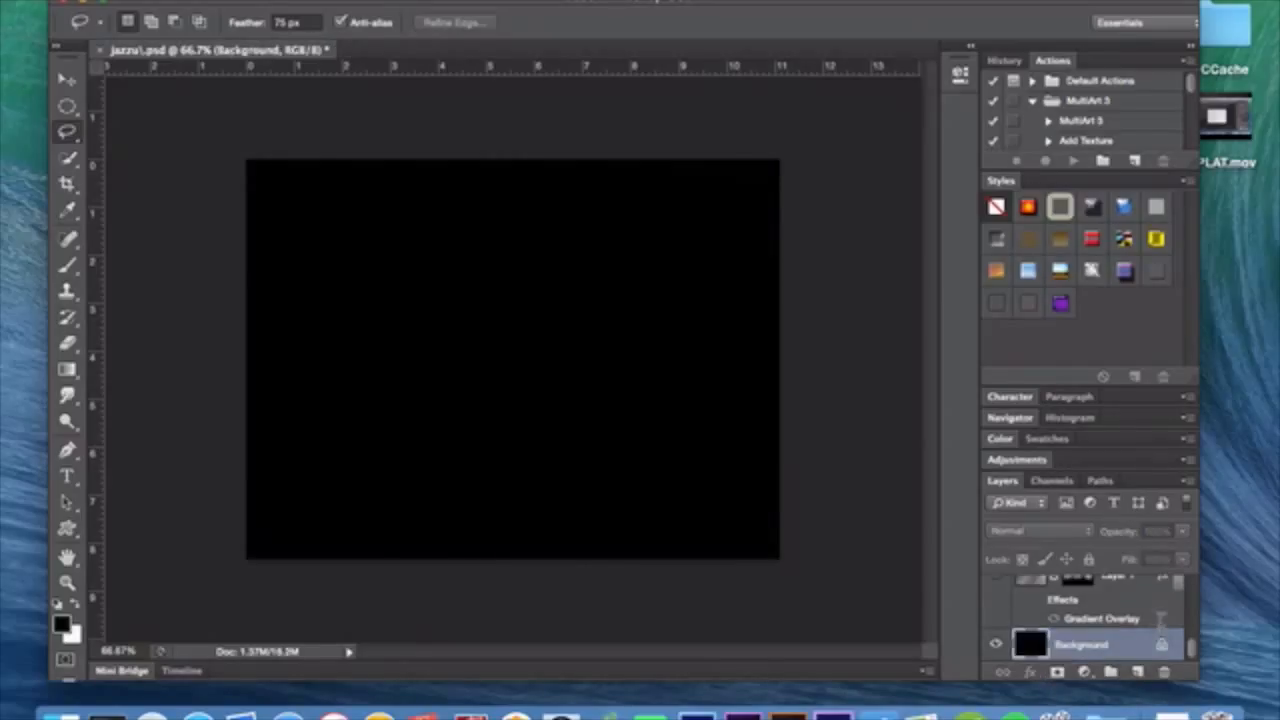
click(1000, 570)
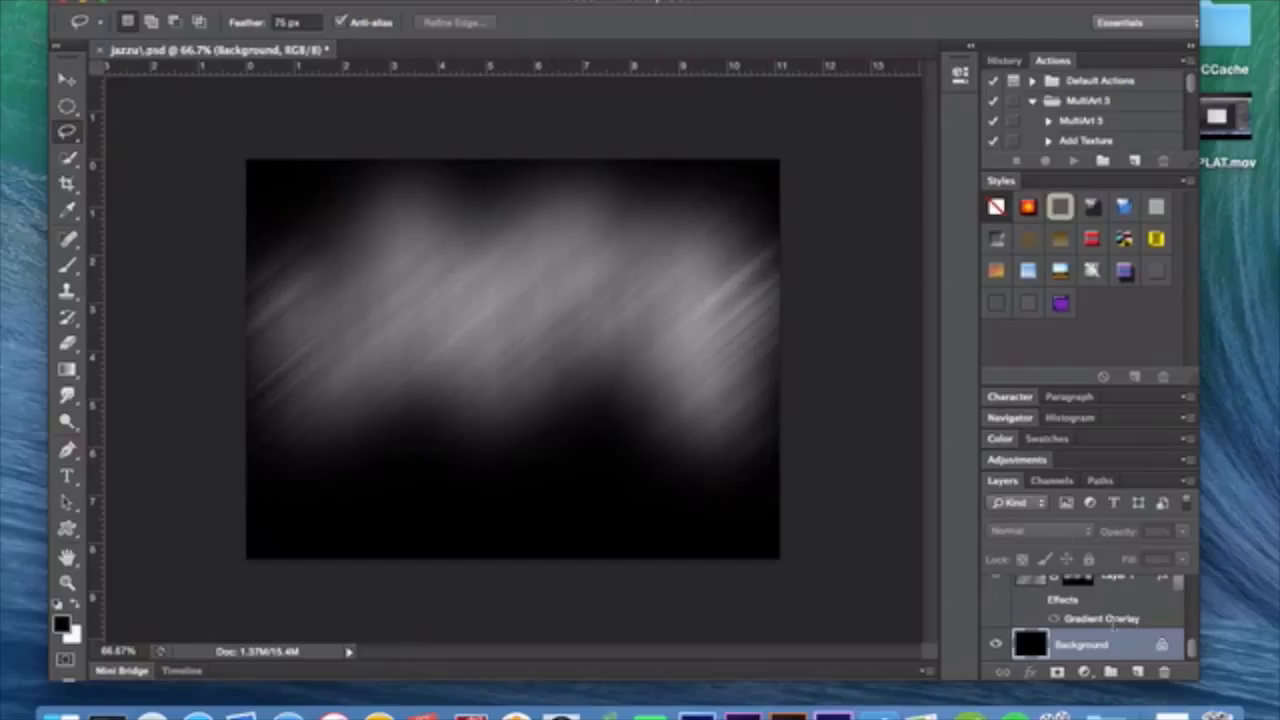
Open the gradient of Layer 1's Gradient Overlay for editing and look through the gradient presets.
scroll(1090, 605, up, 2)
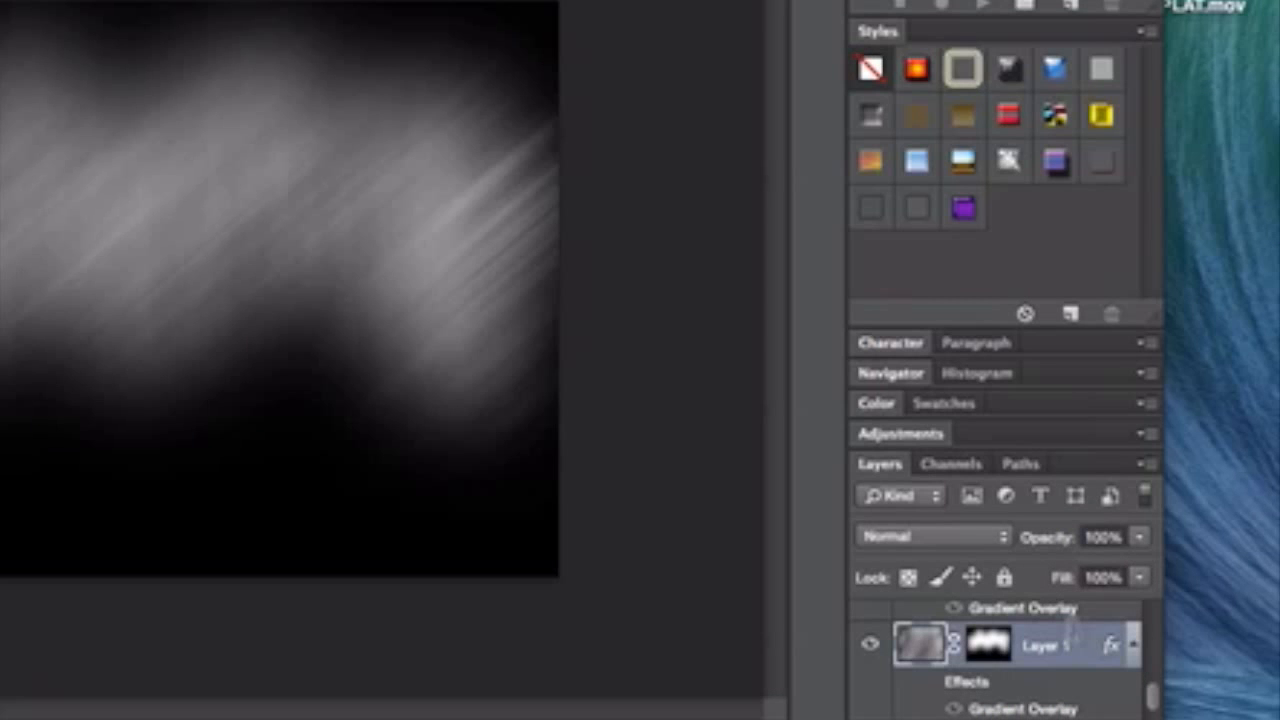
double_click(1118, 607)
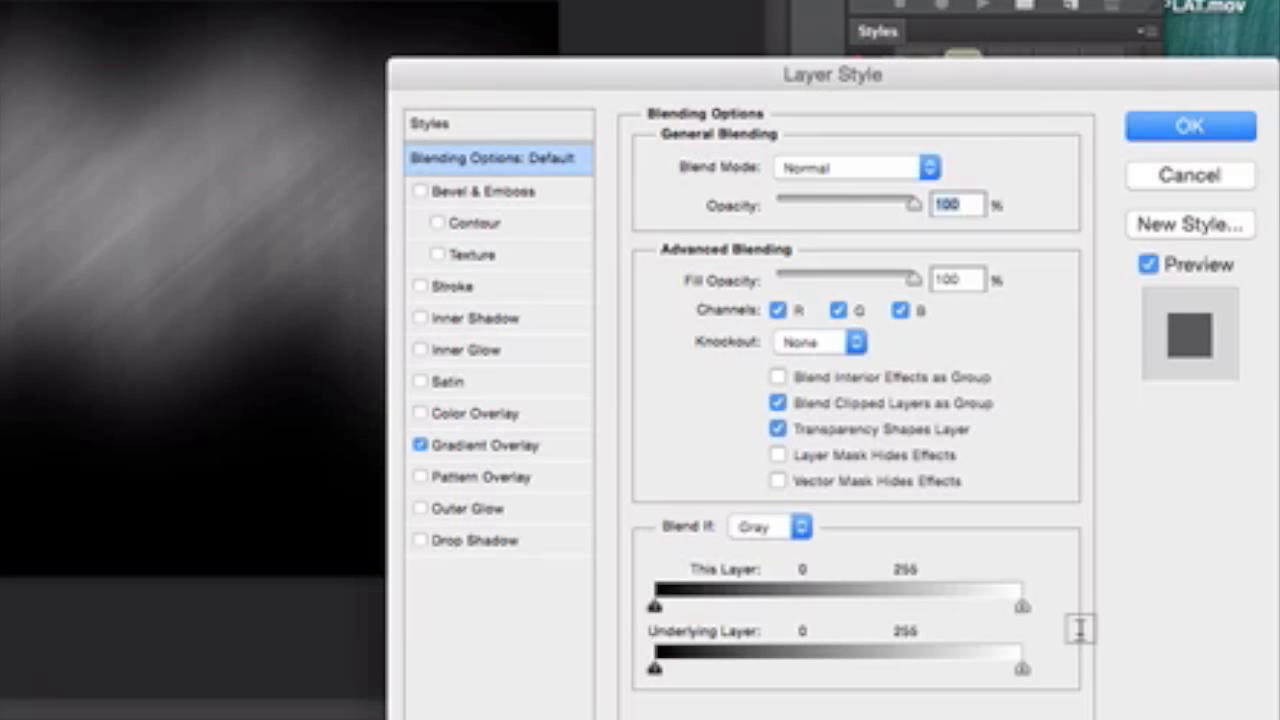
double_click(1080, 630)
click(520, 443)
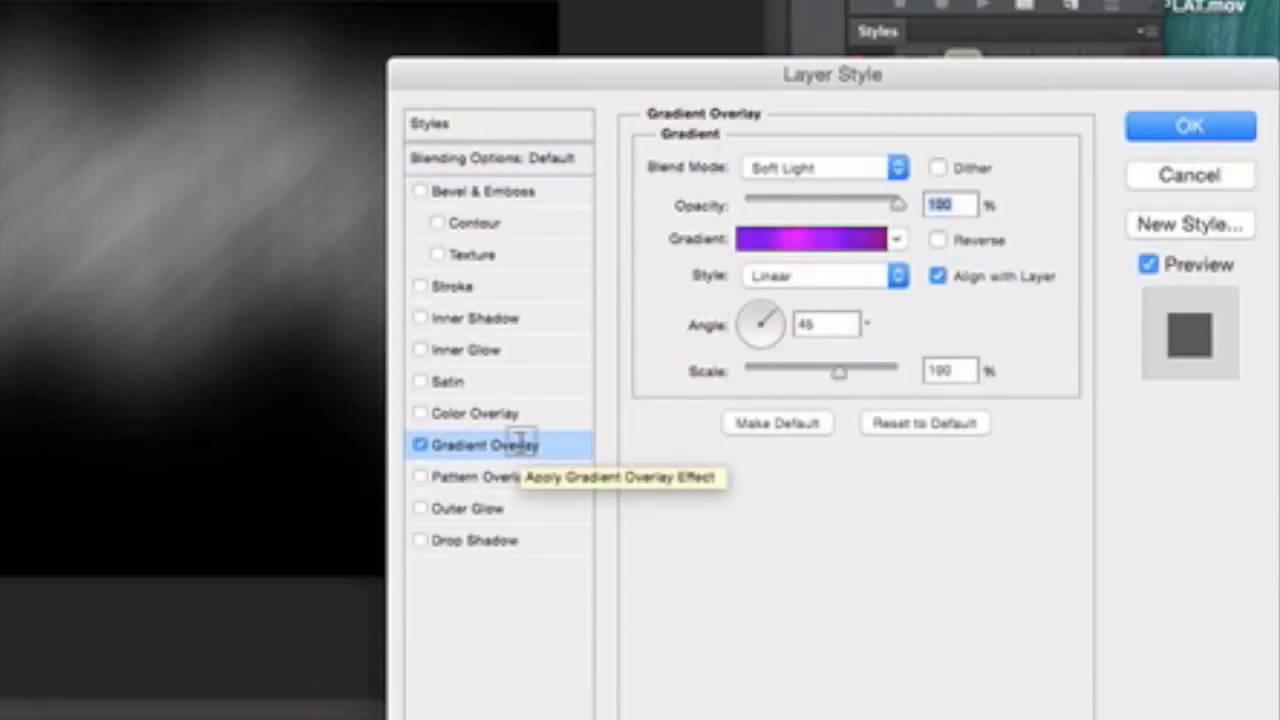
click(808, 238)
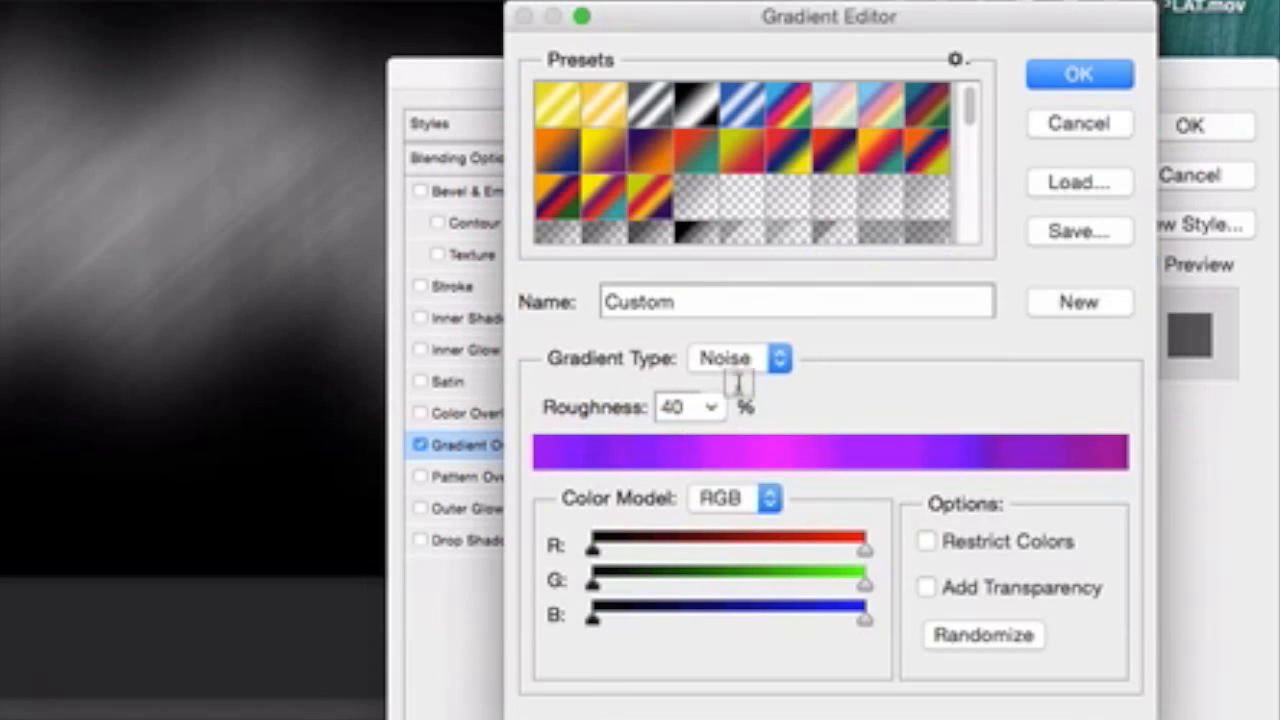
scroll(818, 186, down, 3)
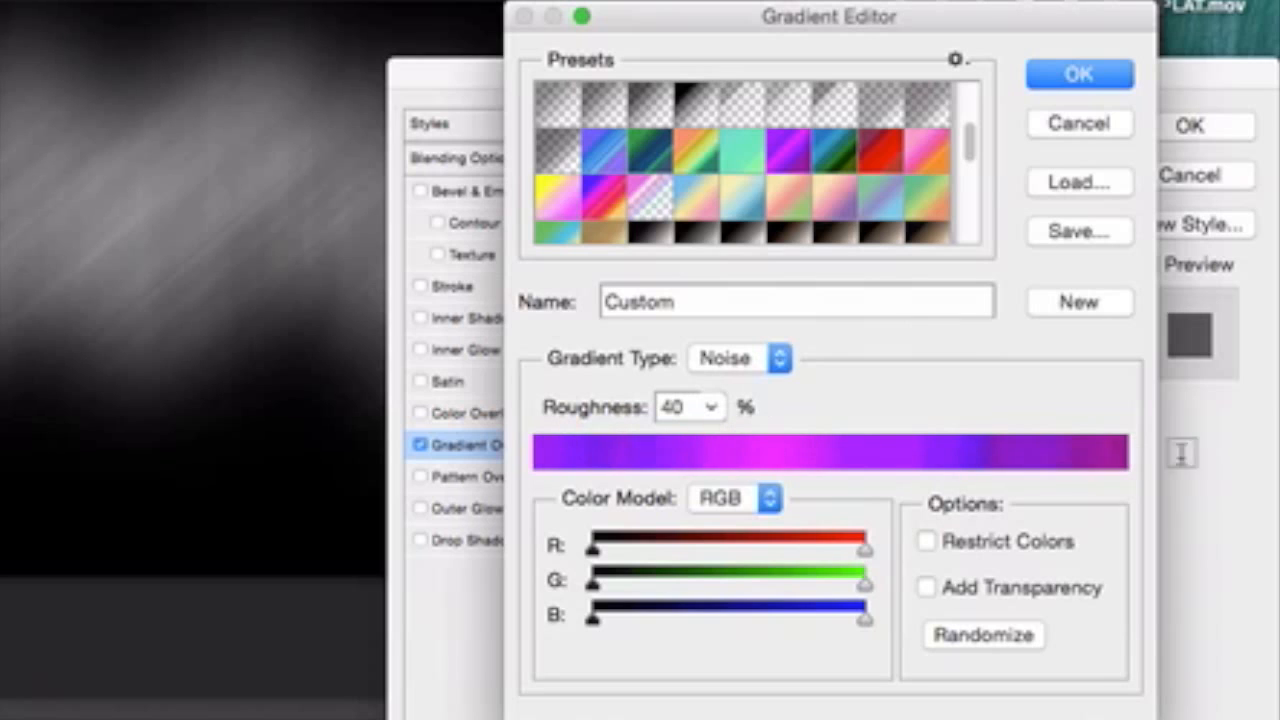
Try the Solid gradient type, return it to Noise, and view the list of gradient preset libraries.
click(779, 358)
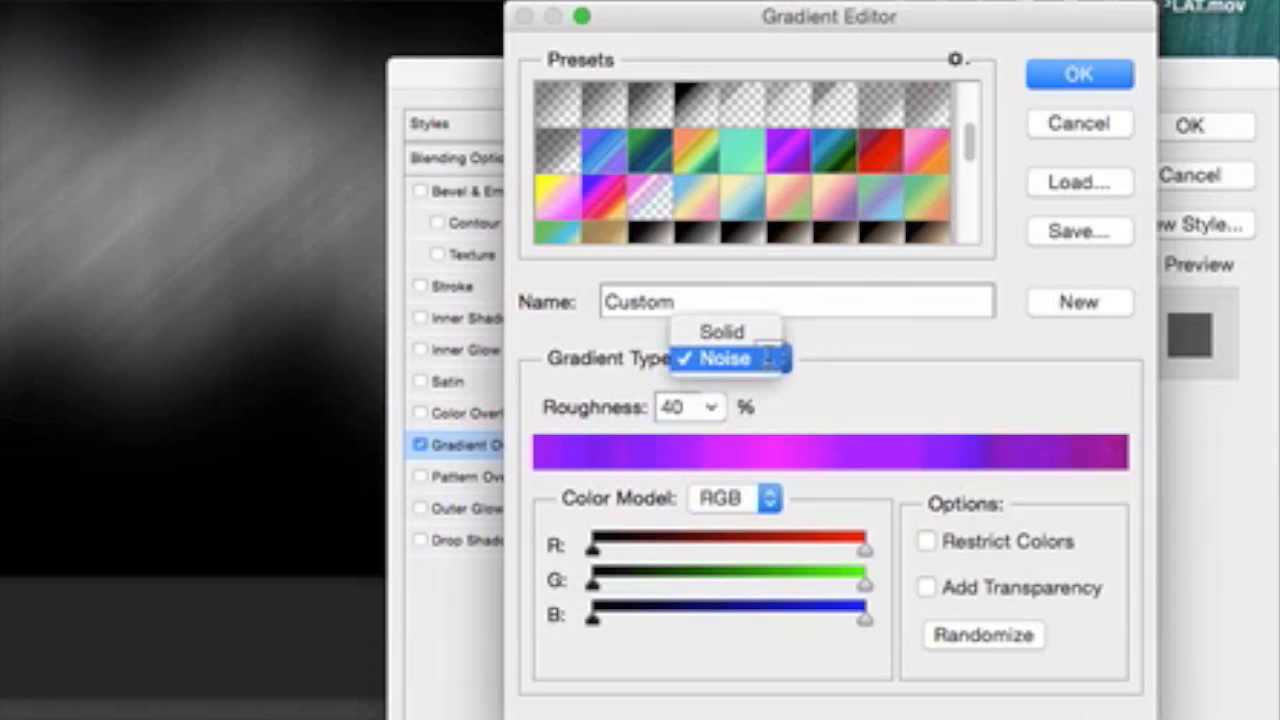
click(760, 333)
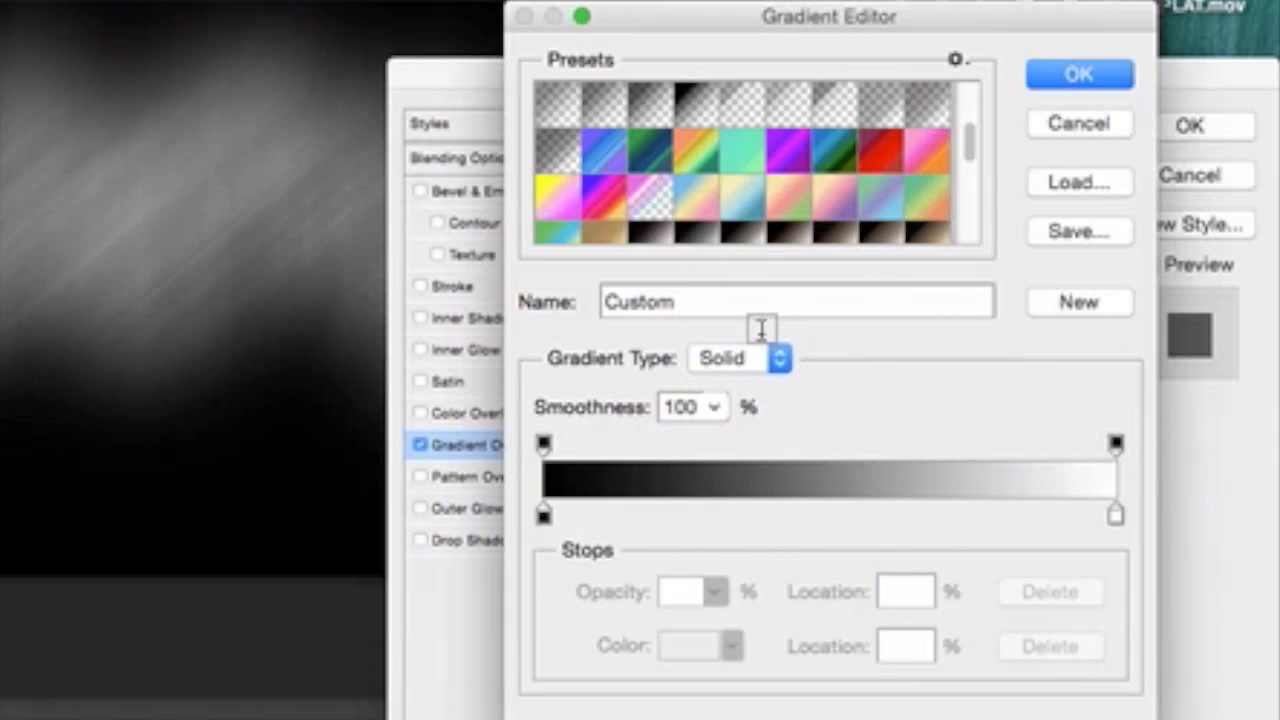
click(760, 356)
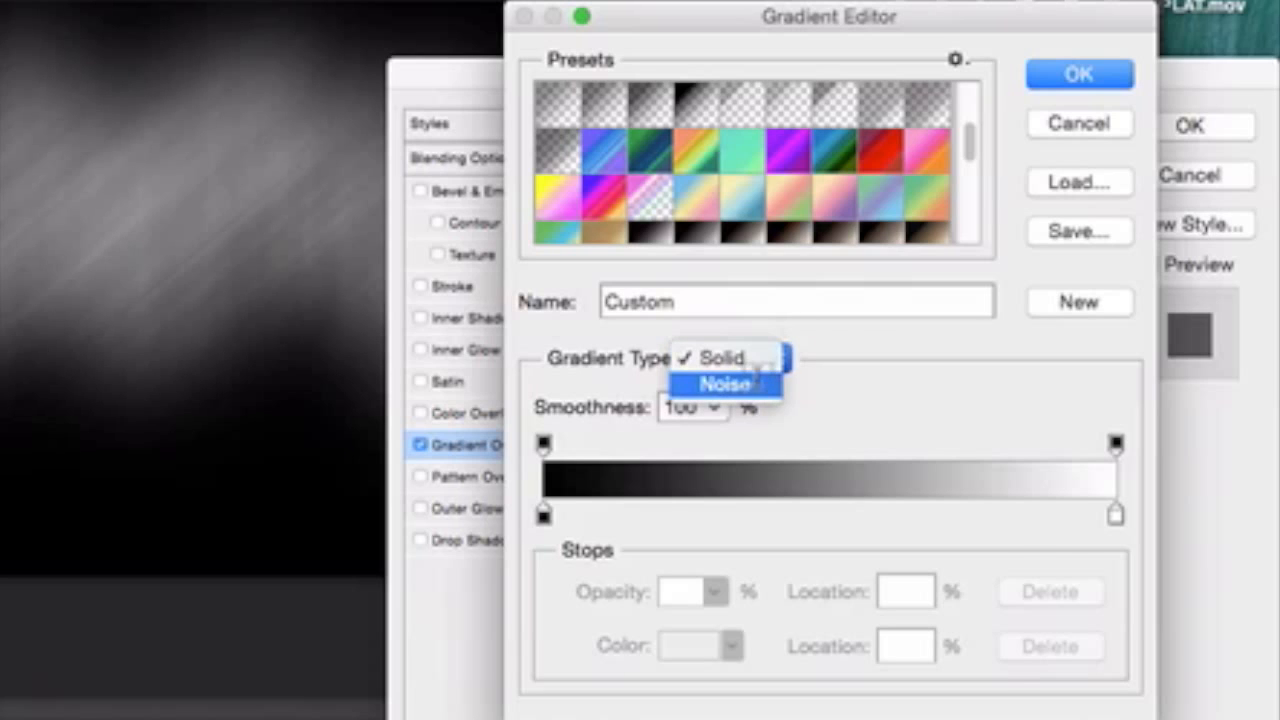
click(757, 383)
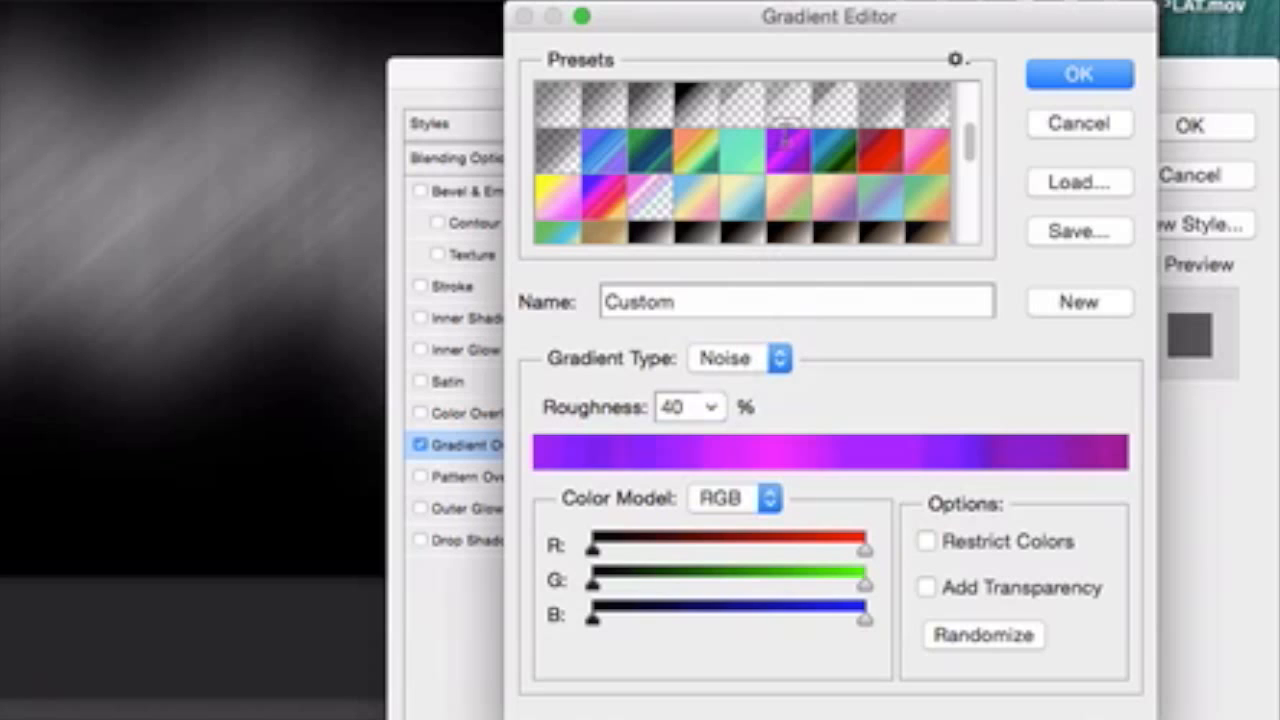
click(955, 58)
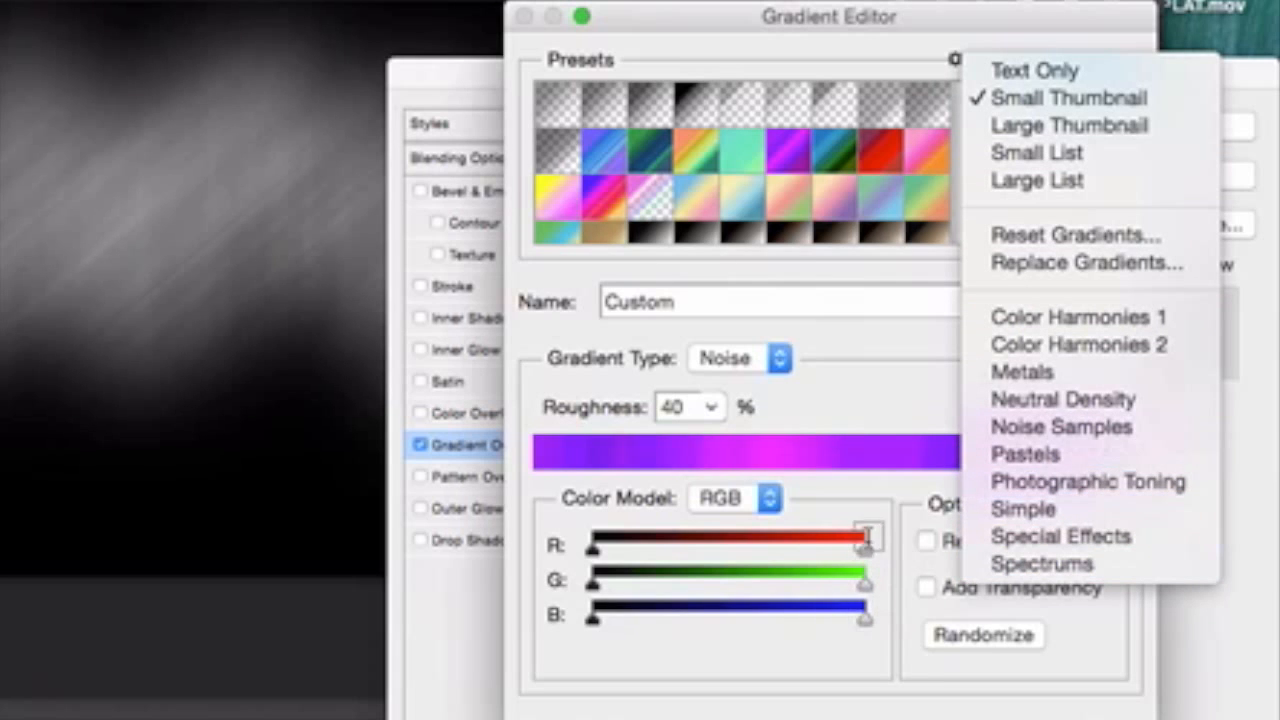
click(917, 481)
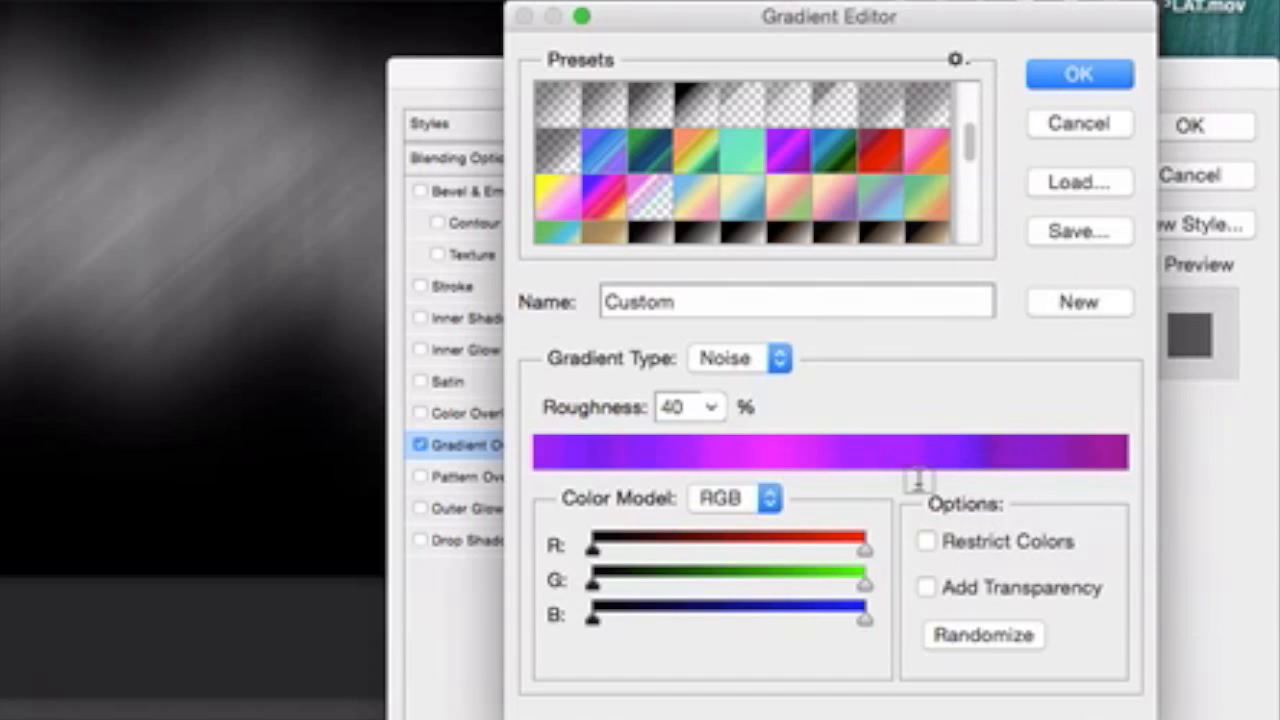
Accept the gradient and Gradient Overlay settings, and turn on Layer 1's effects.
key(Return)
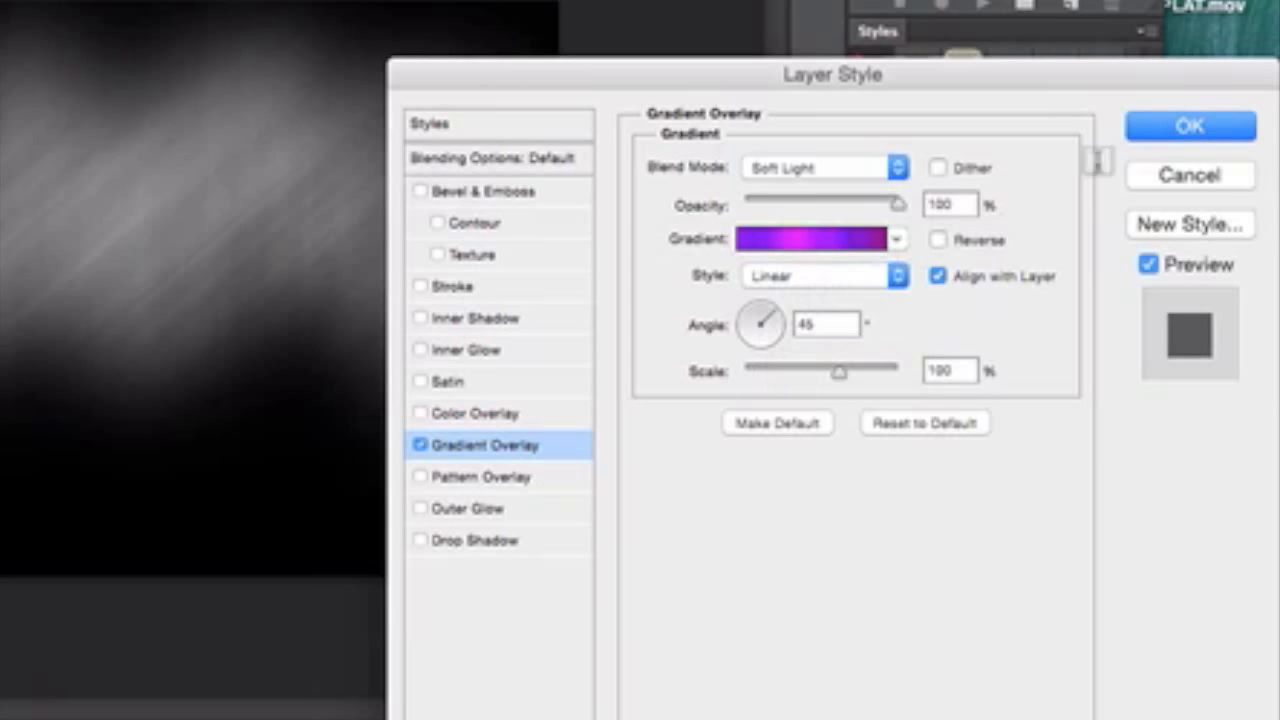
click(1162, 130)
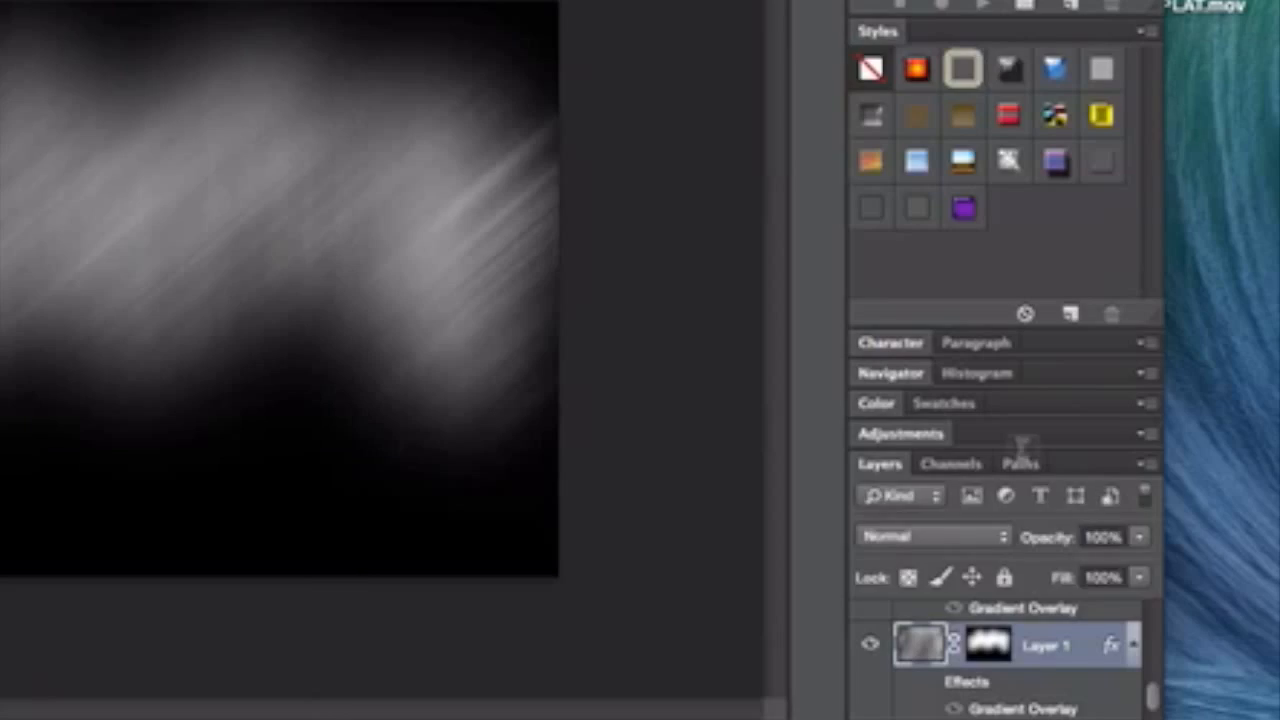
click(930, 680)
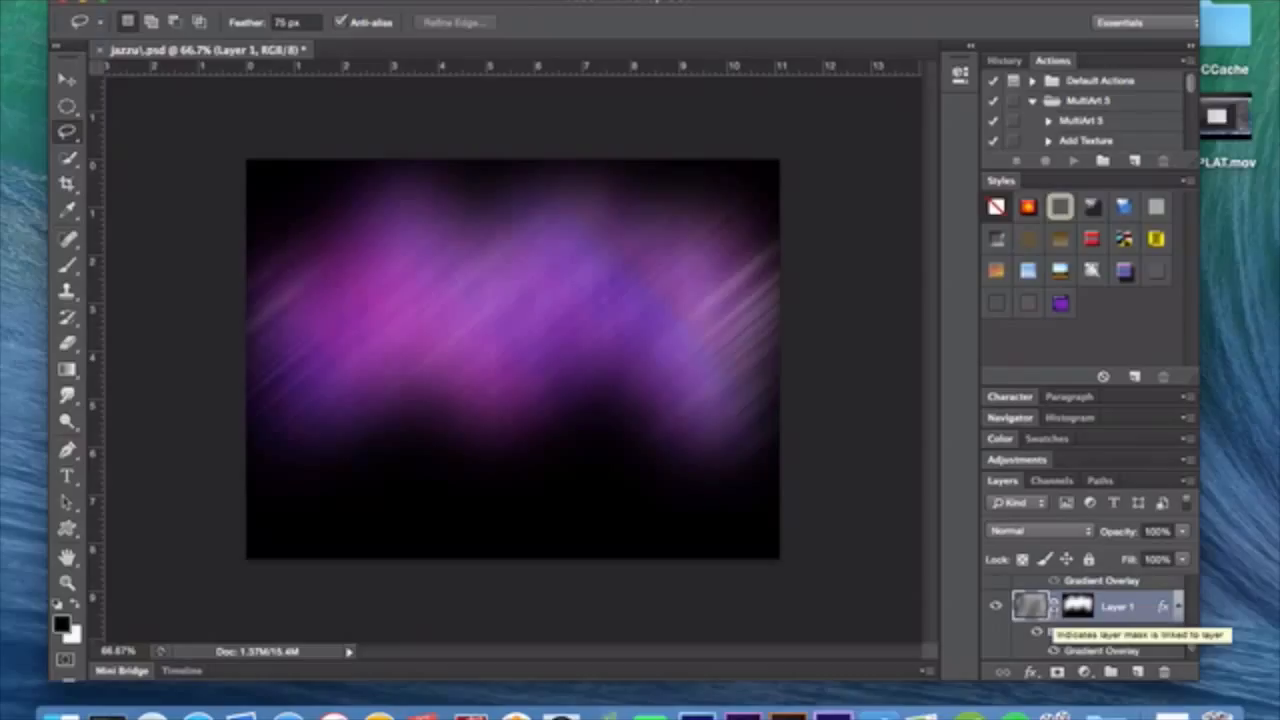
Add a new layer above Layer 1 and render Clouds on it.
click(1135, 671)
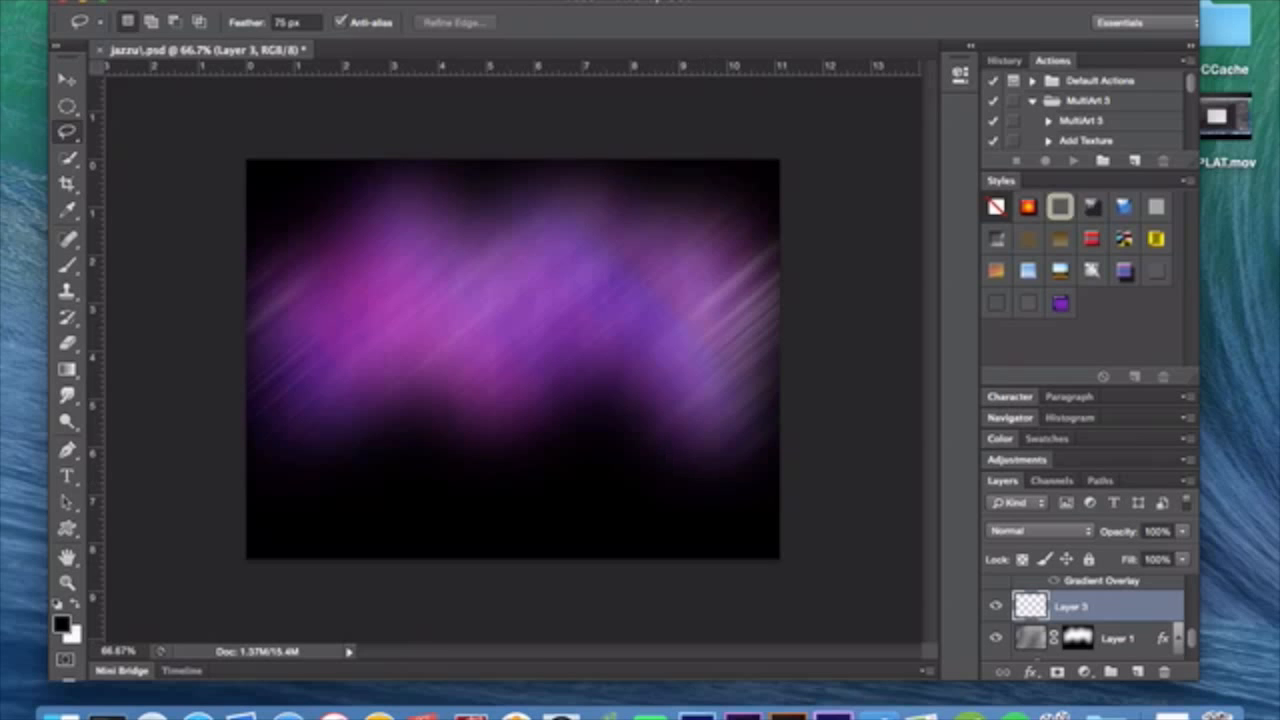
click(468, 1)
mouse_move(592, 279)
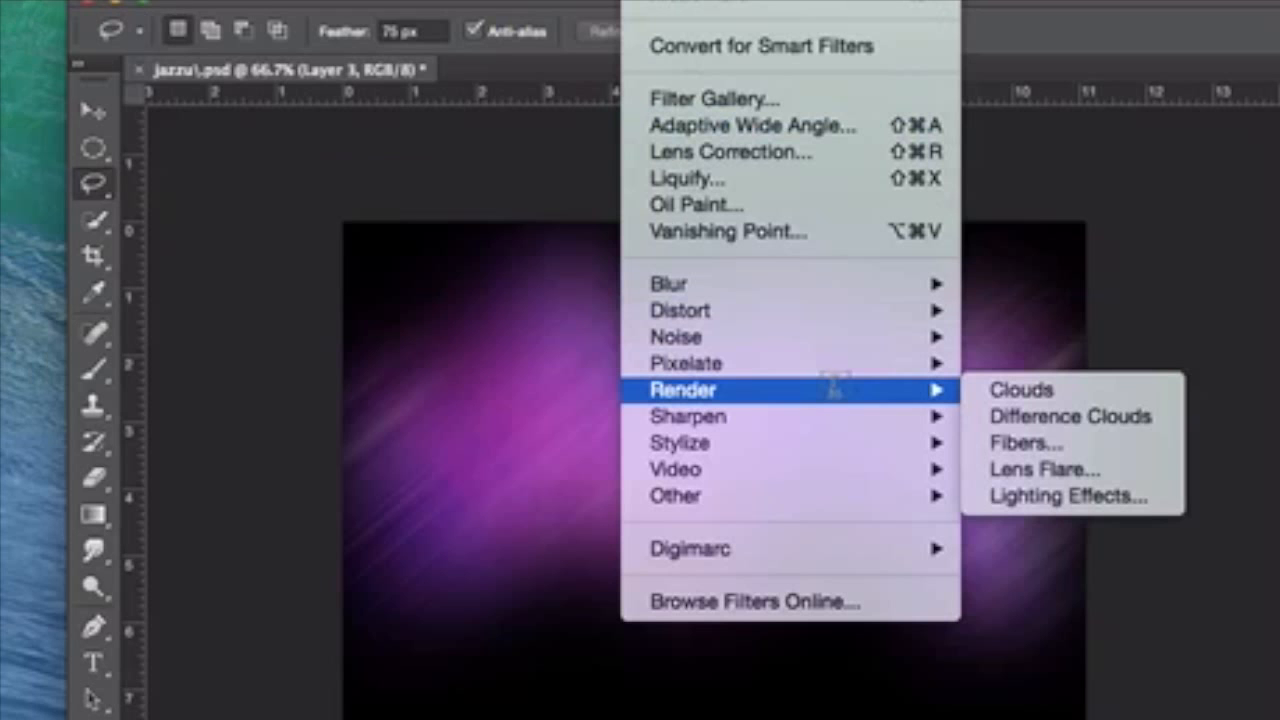
click(728, 281)
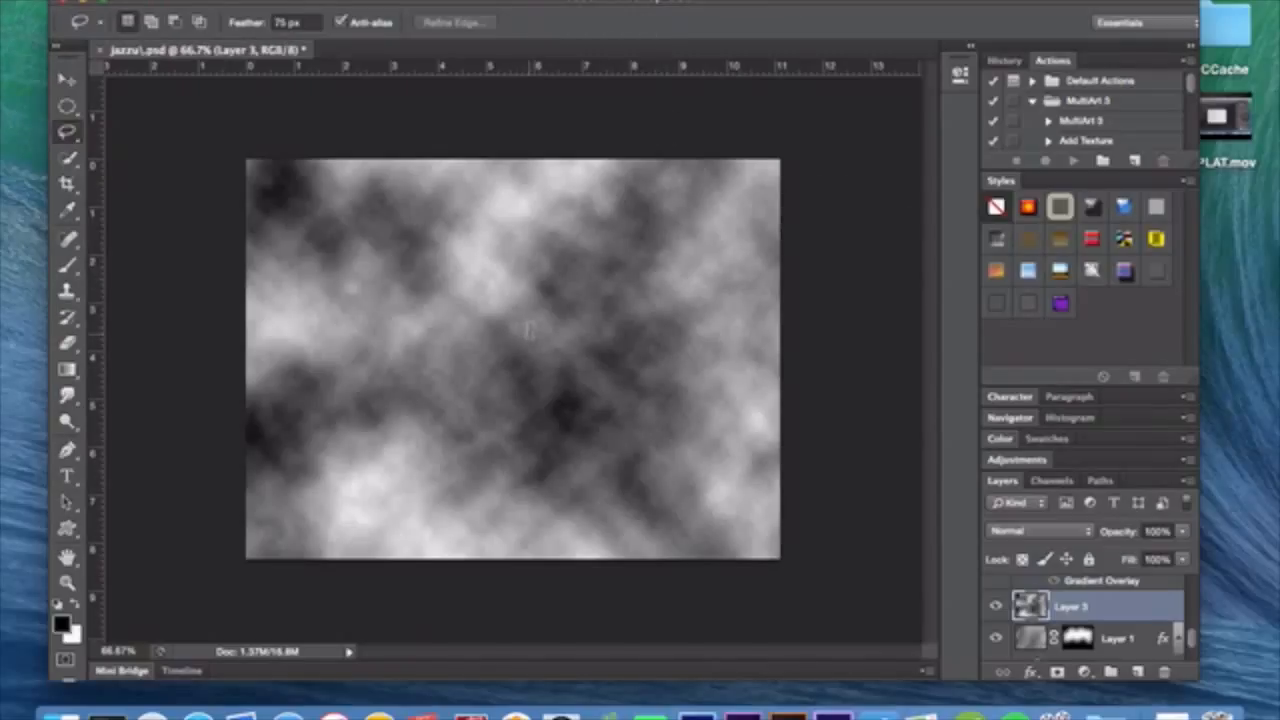
Reapply the Clouds filter for a different pattern and undo that reapplication.
click(468, 1)
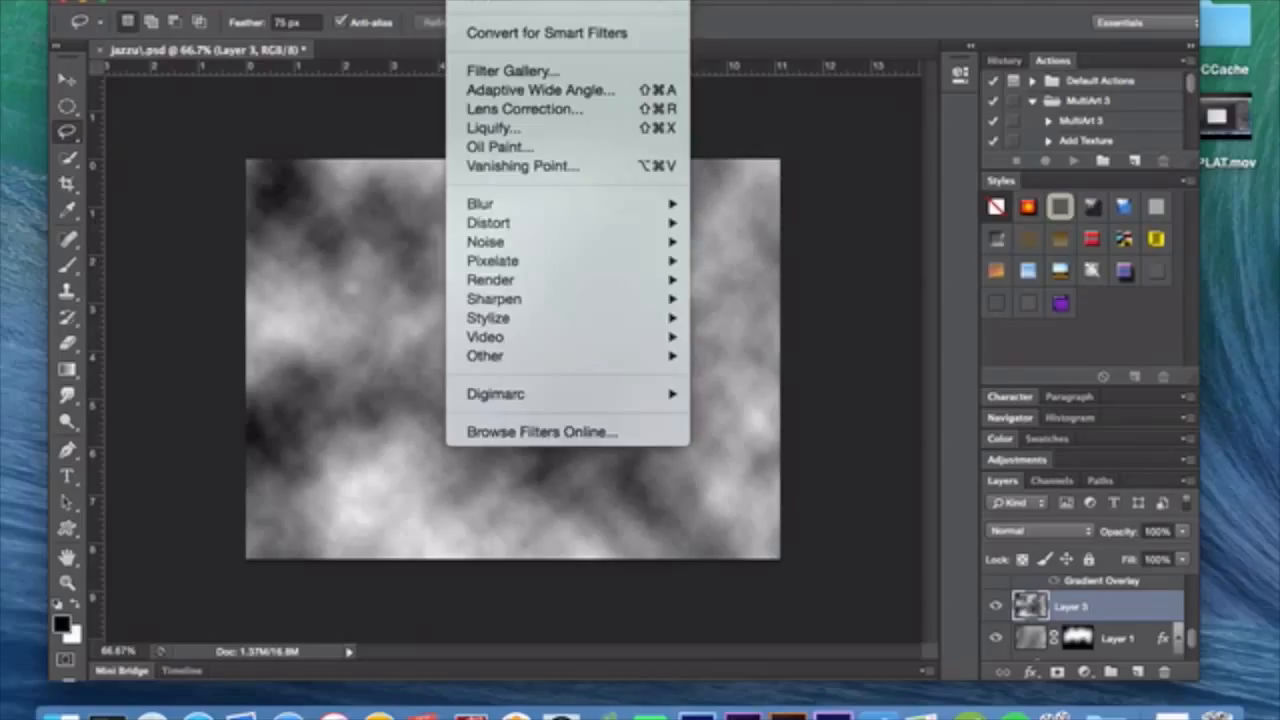
click(560, 3)
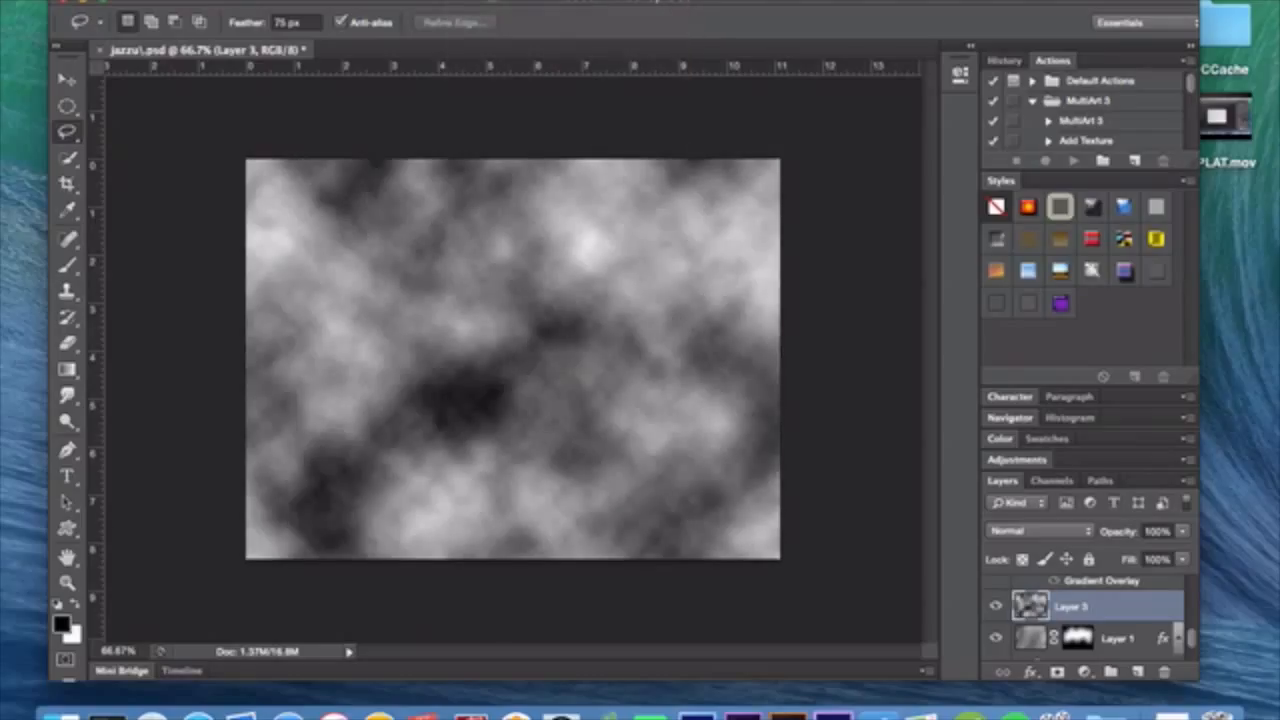
key(super+f)
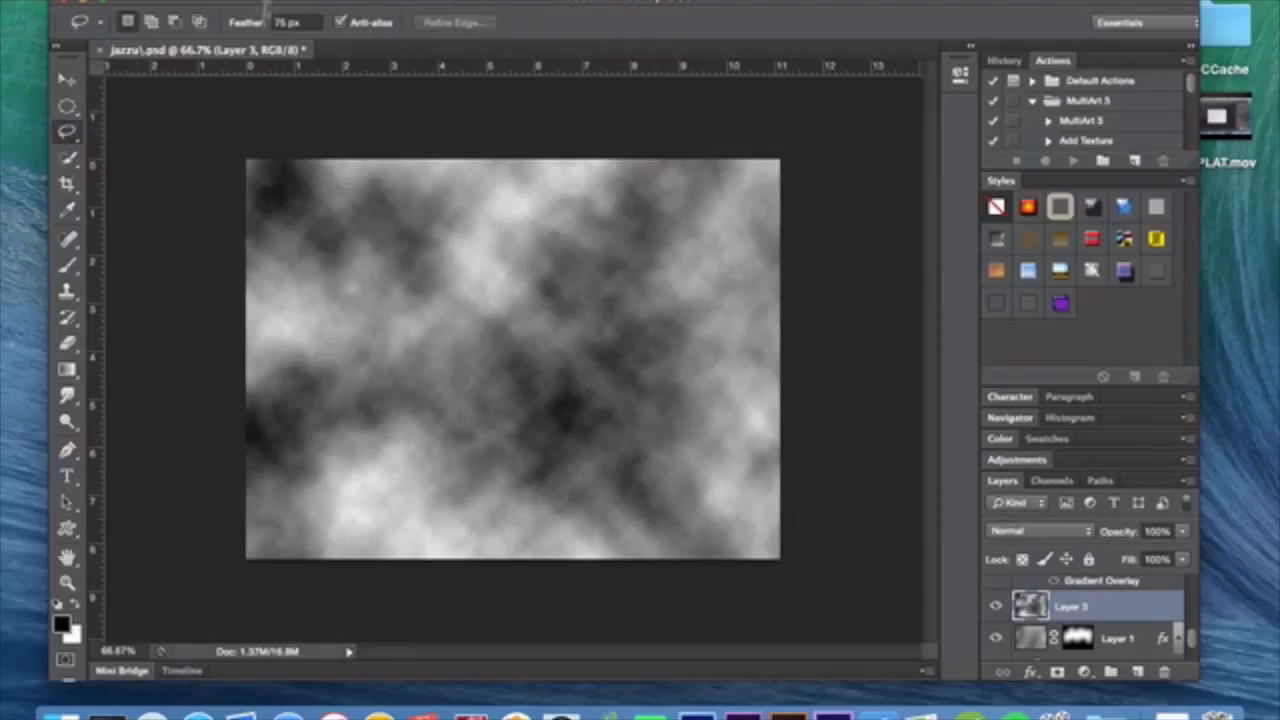
Mask Layer 3's clouds with a feathered freehand selection around the middle of the canvas.
mouse_move(527, 232)
mouse_down()
mouse_move(562, 268)
mouse_move(702, 270)
mouse_move(735, 297)
mouse_up()
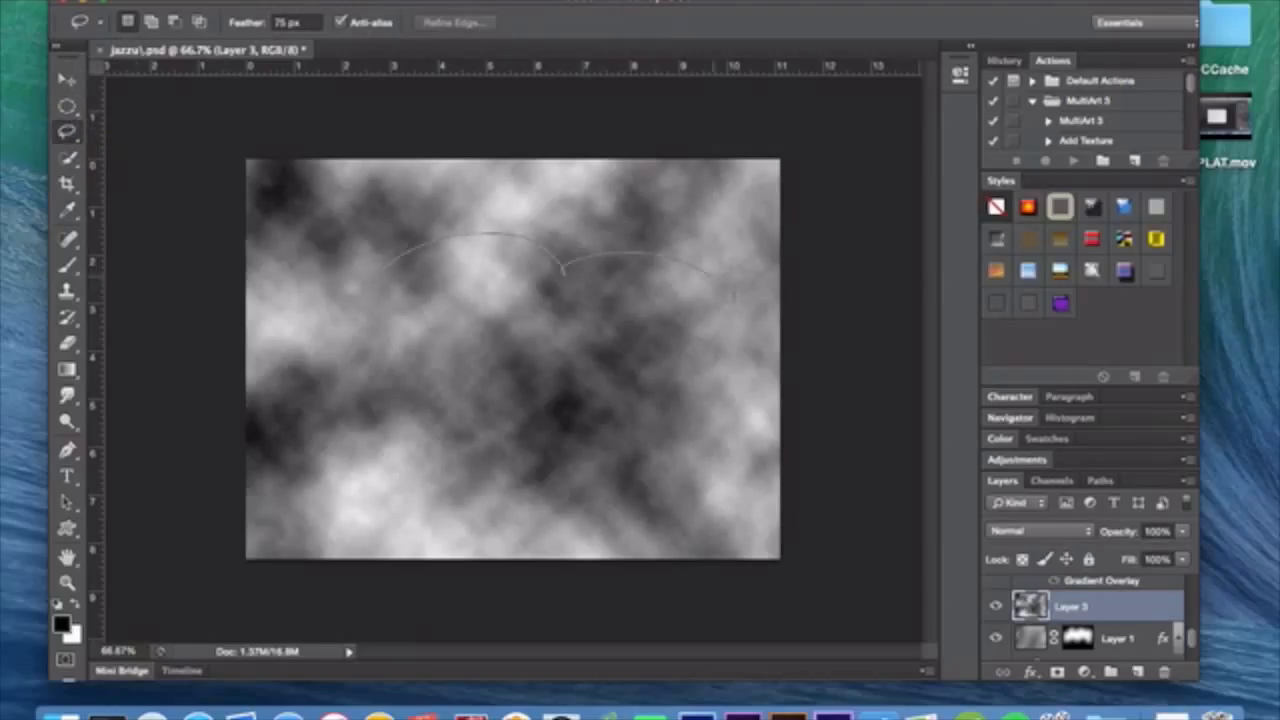
mouse_move(655, 396)
mouse_down()
mouse_move(556, 439)
mouse_move(417, 396)
mouse_move(300, 388)
mouse_move(284, 297)
mouse_move(410, 255)
mouse_up()
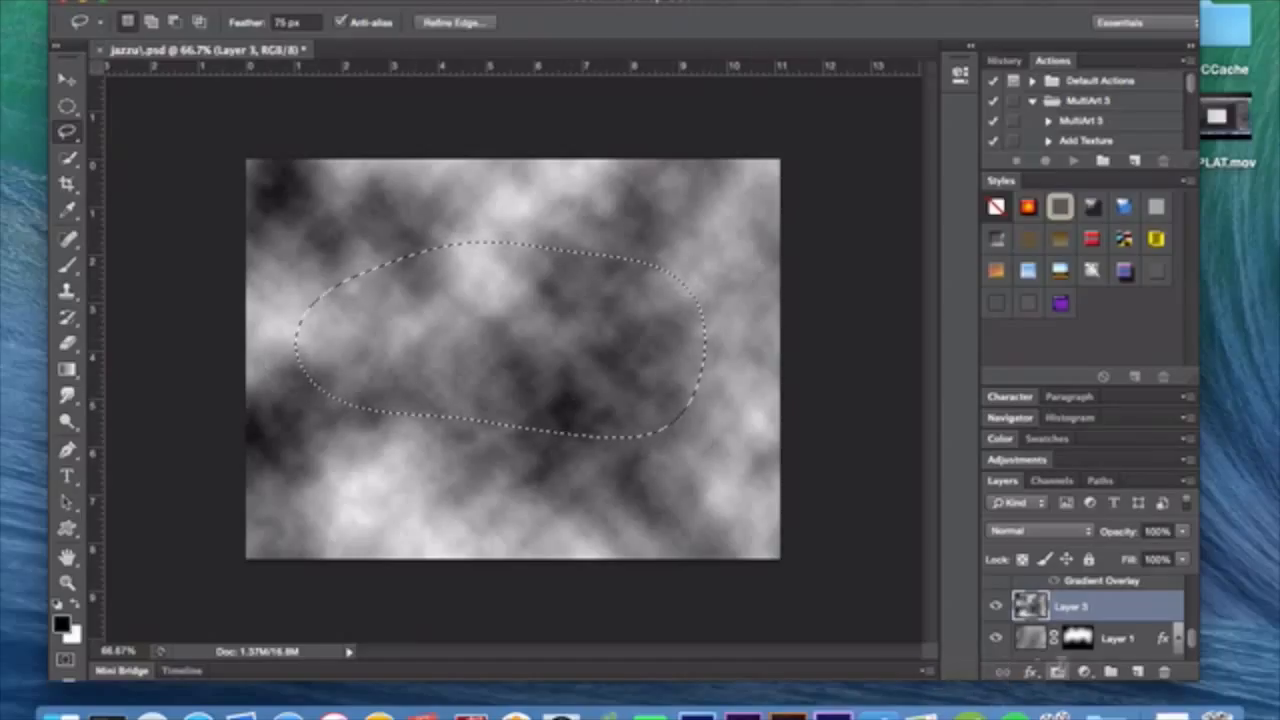
click(1057, 671)
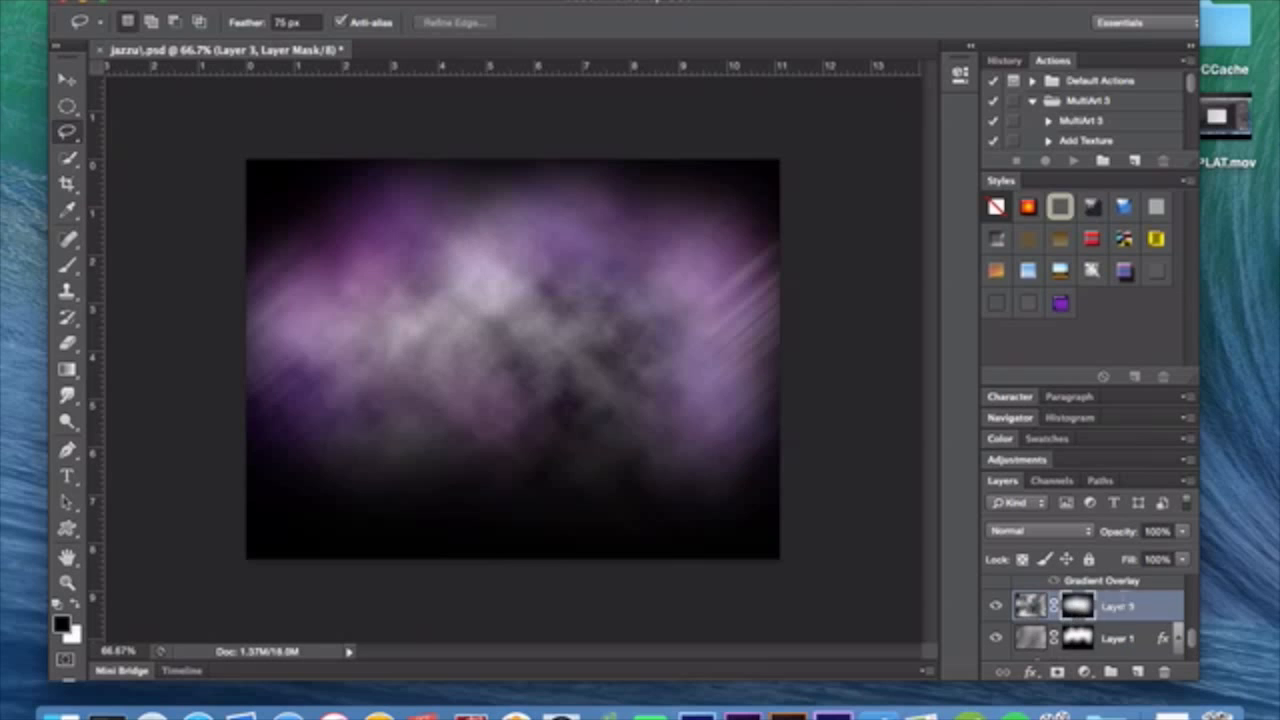
Delete Layer 3, and select Layer 2 and turn on its visibility.
key(Delete)
scroll(1139, 595, up, 4)
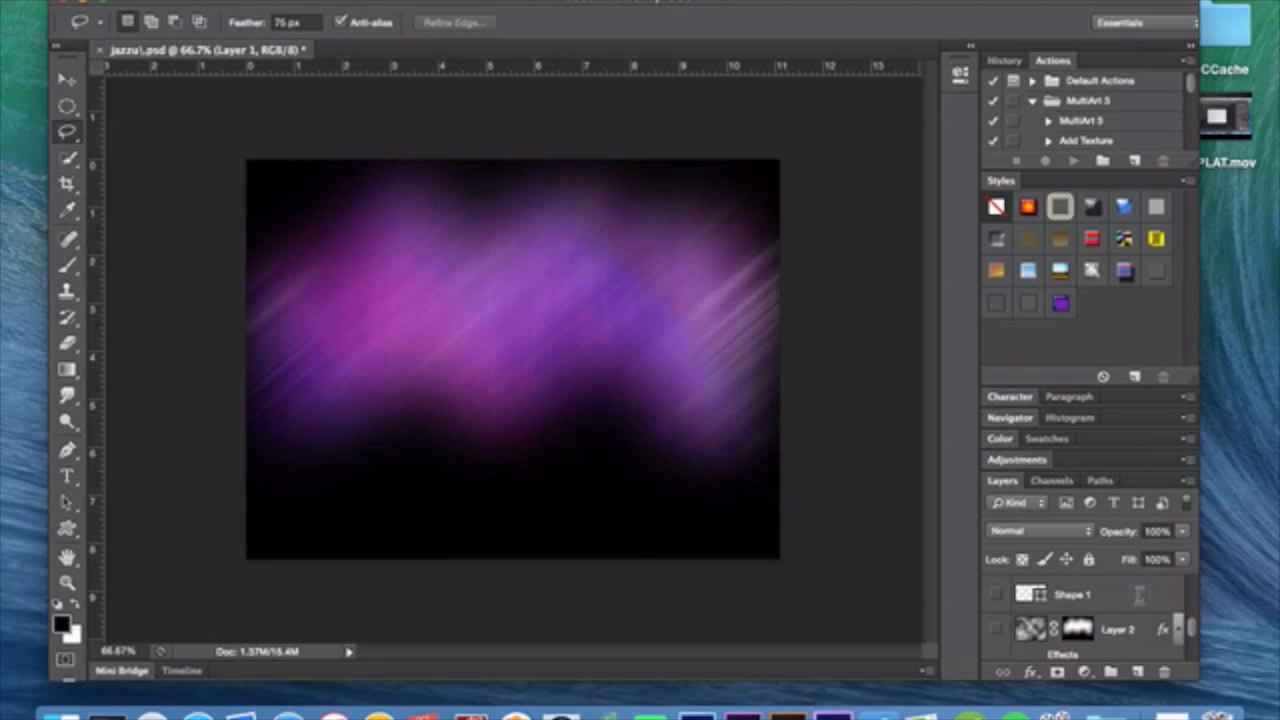
click(1137, 598)
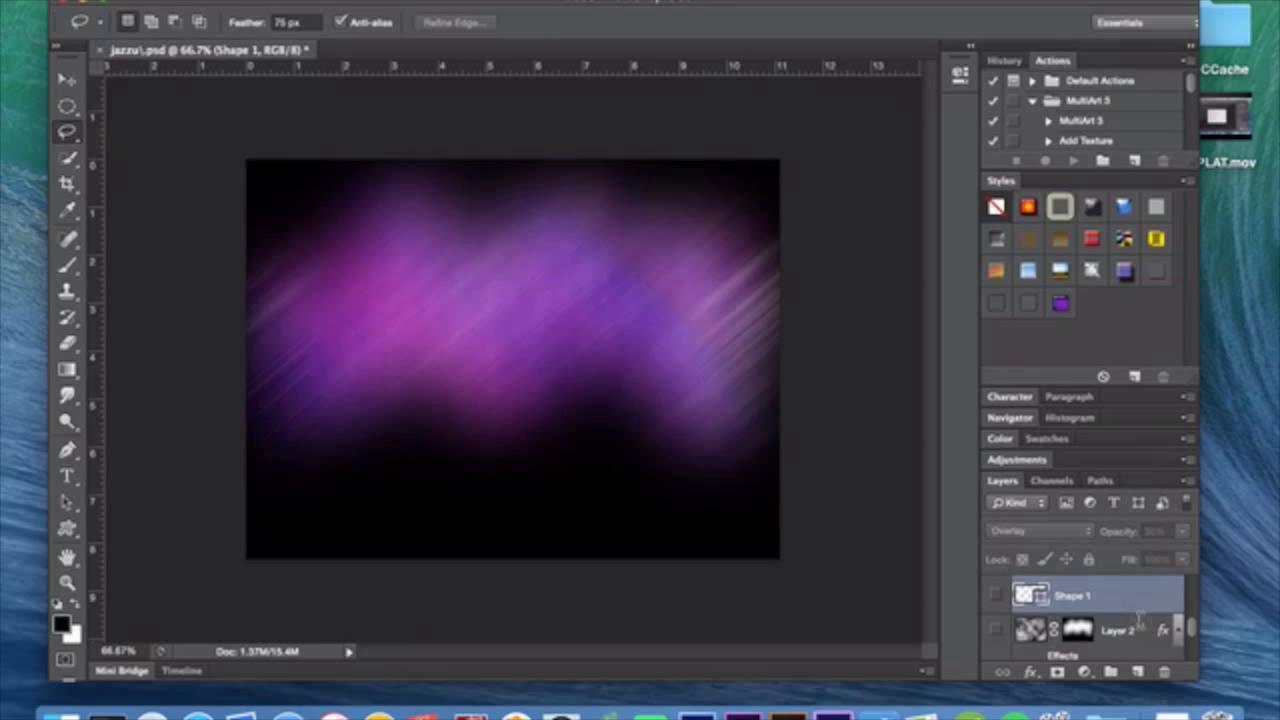
click(1139, 622)
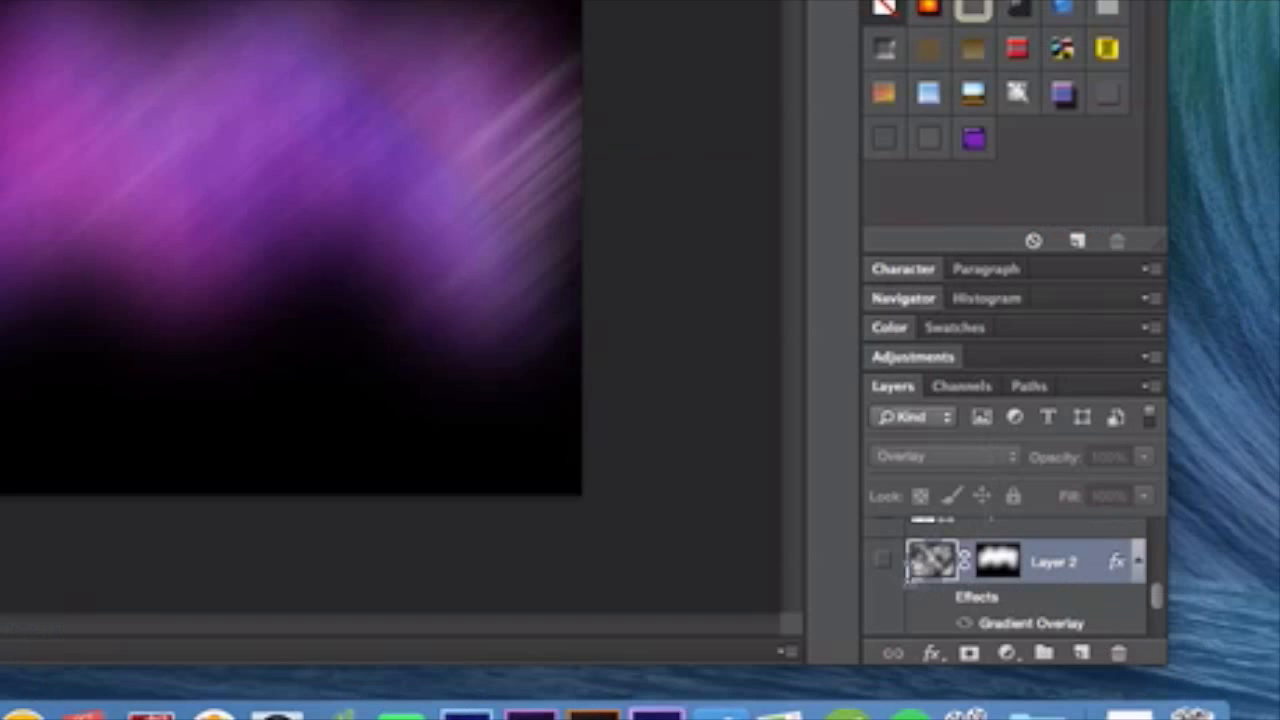
click(995, 606)
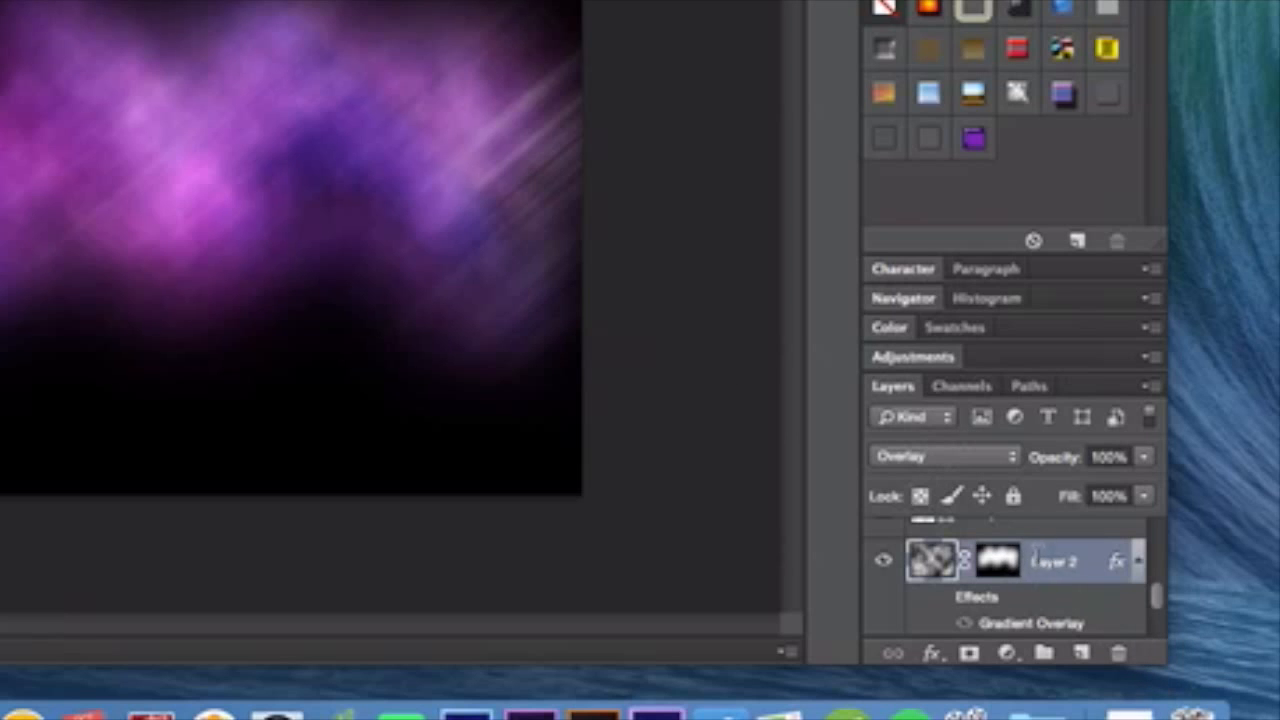
Review Layer 2's Gradient Overlay settings, noise gradient and gradient presets, and accept them as they are.
double_click(1078, 540)
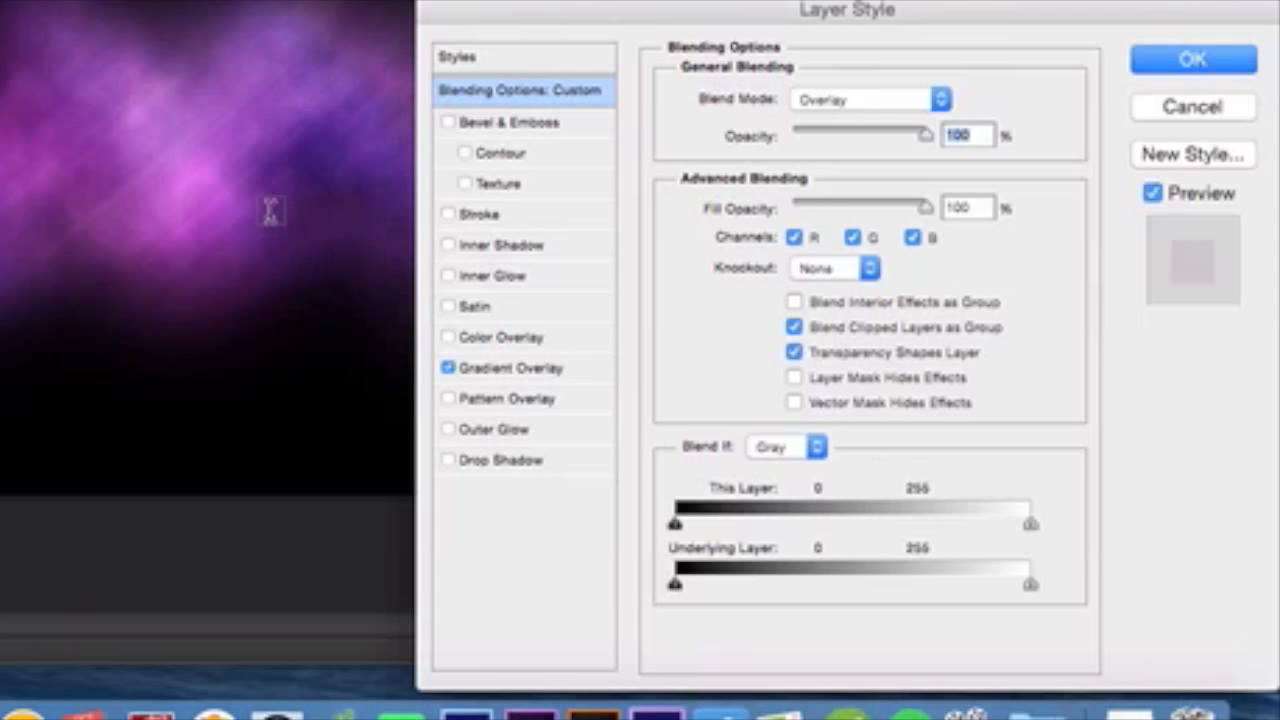
click(528, 366)
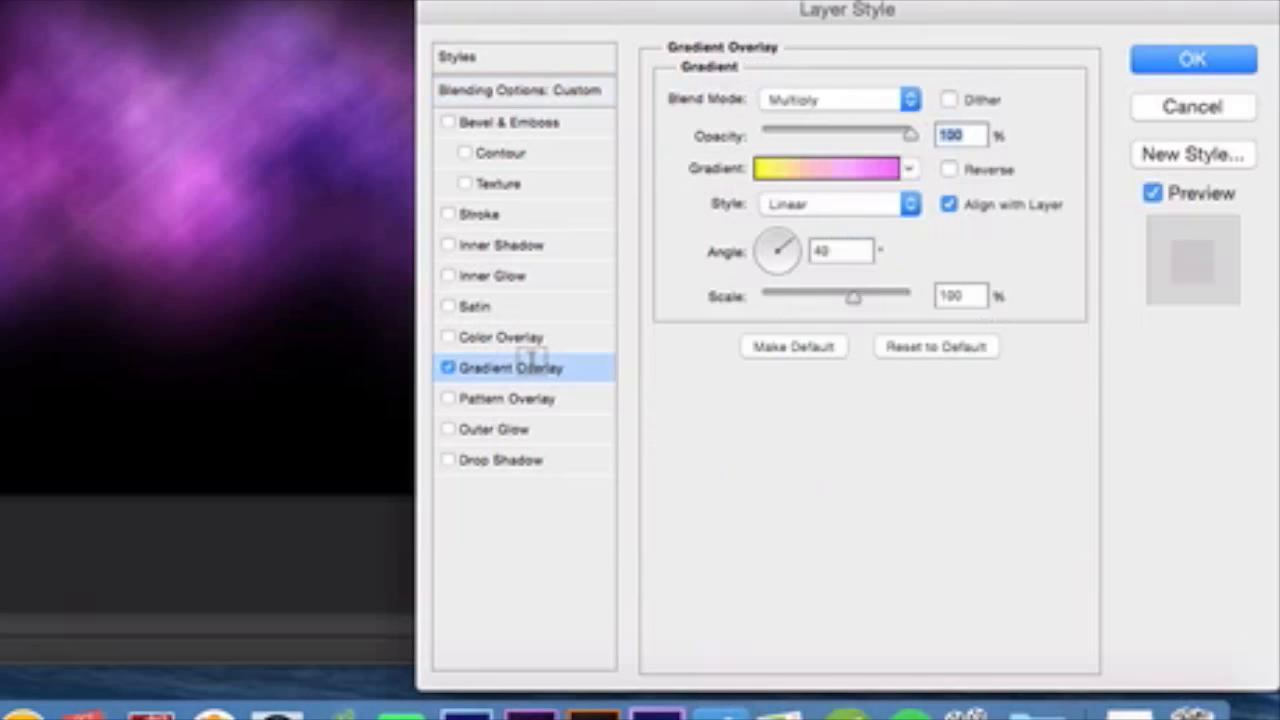
click(786, 166)
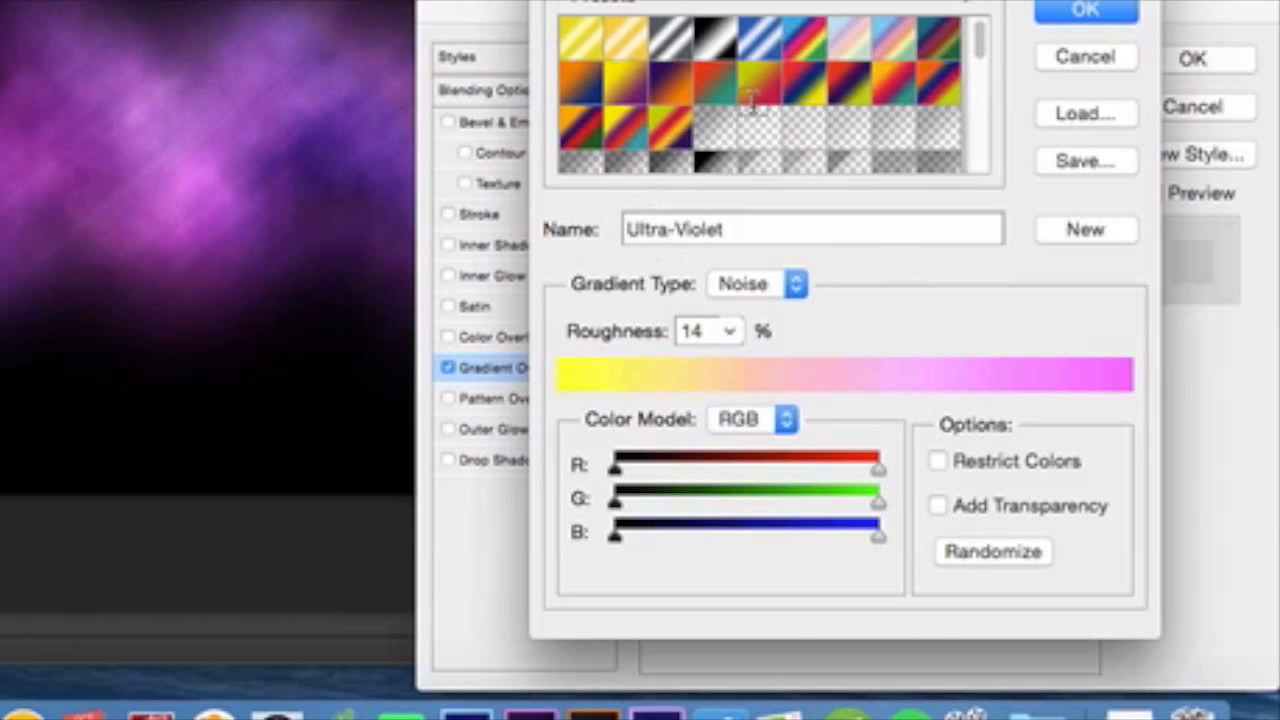
scroll(757, 98, down, 3)
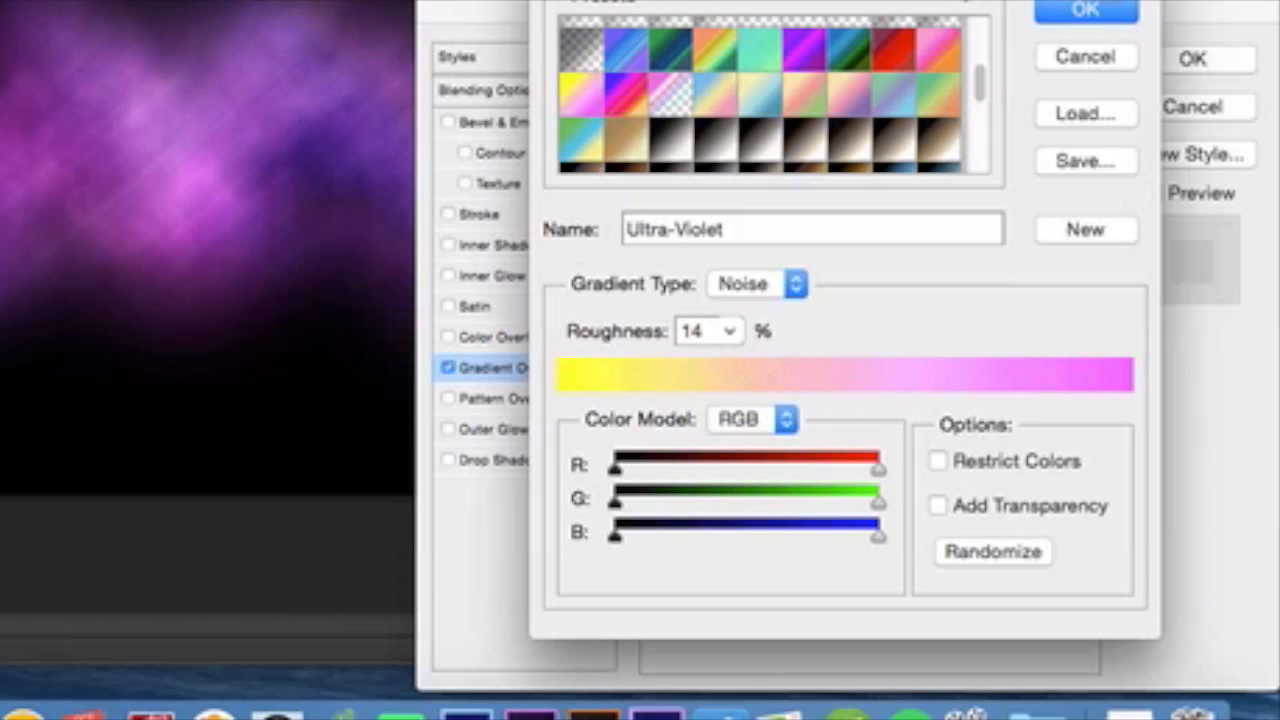
click(1090, 10)
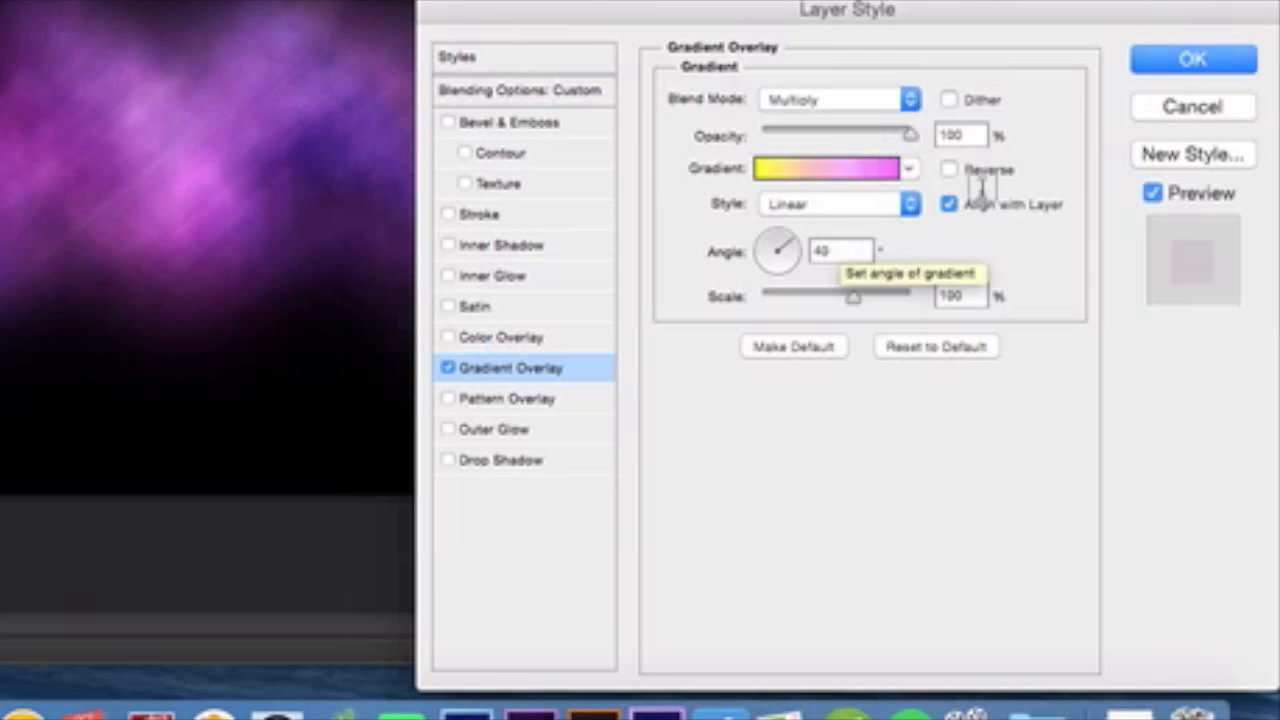
click(1193, 59)
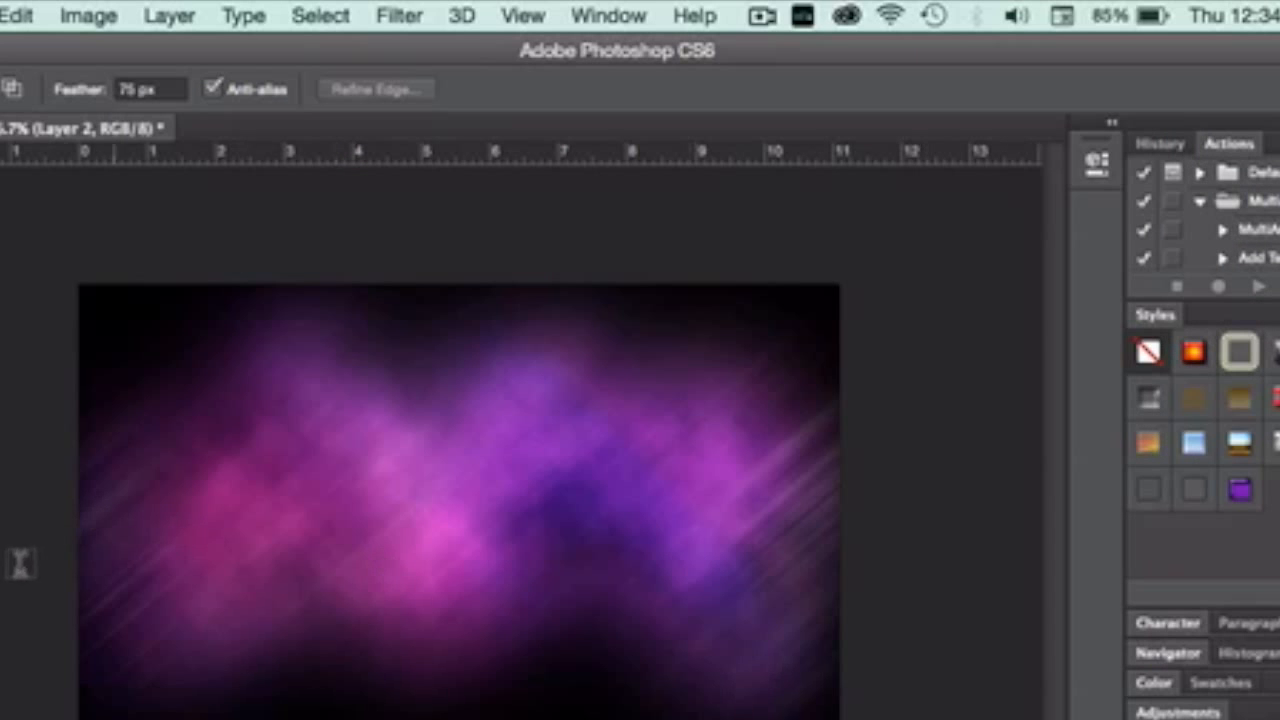
Draw a white diagonal-stripe custom shape about 872 by 492 px over the background, and undo it.
key(u)
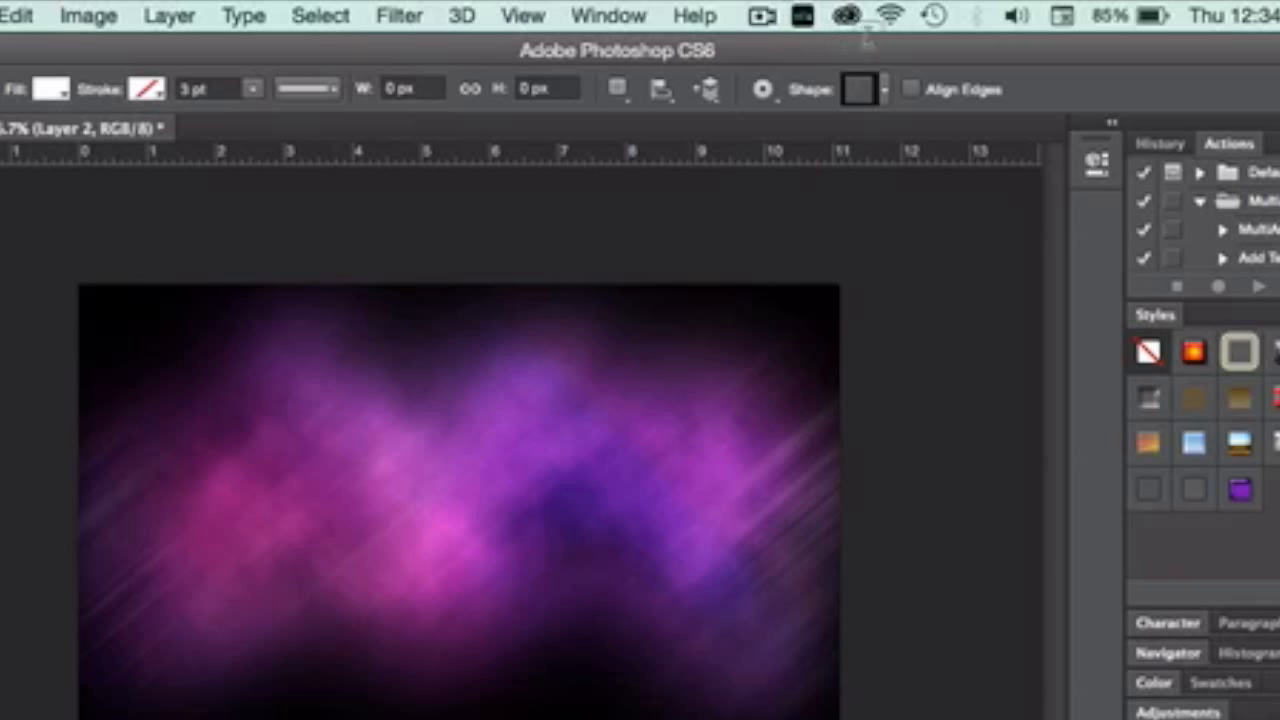
click(862, 89)
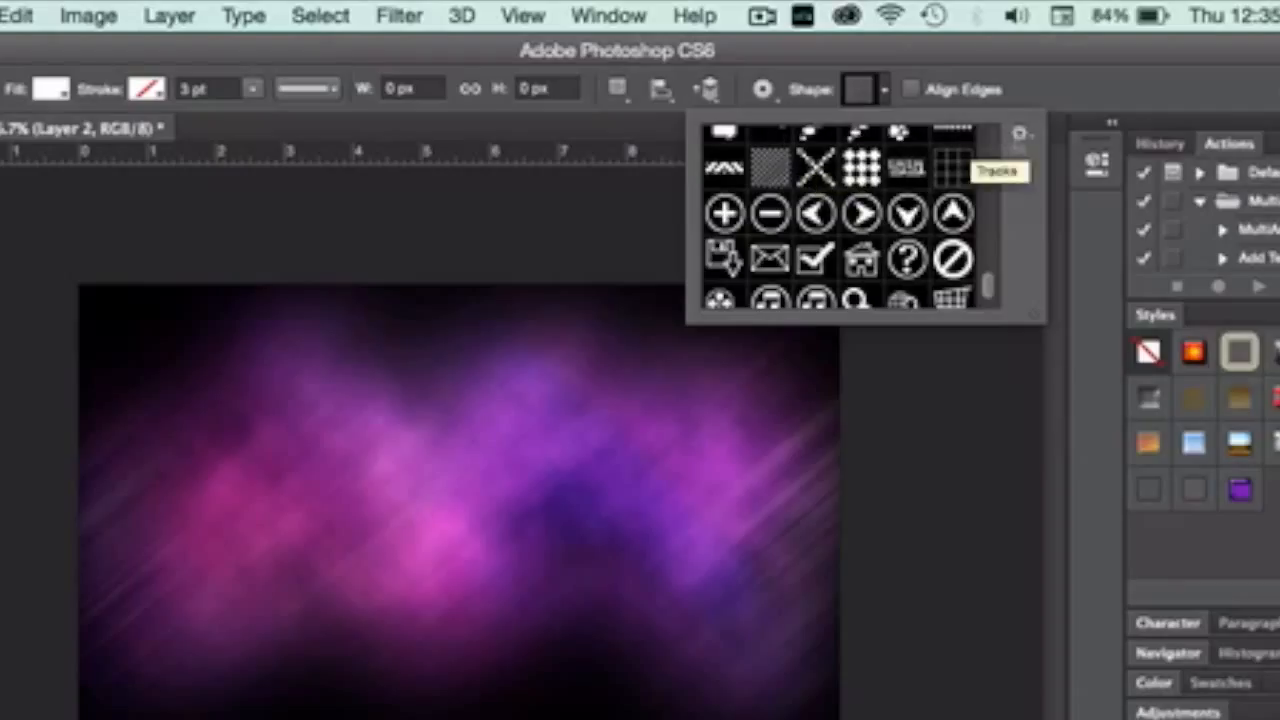
click(1019, 131)
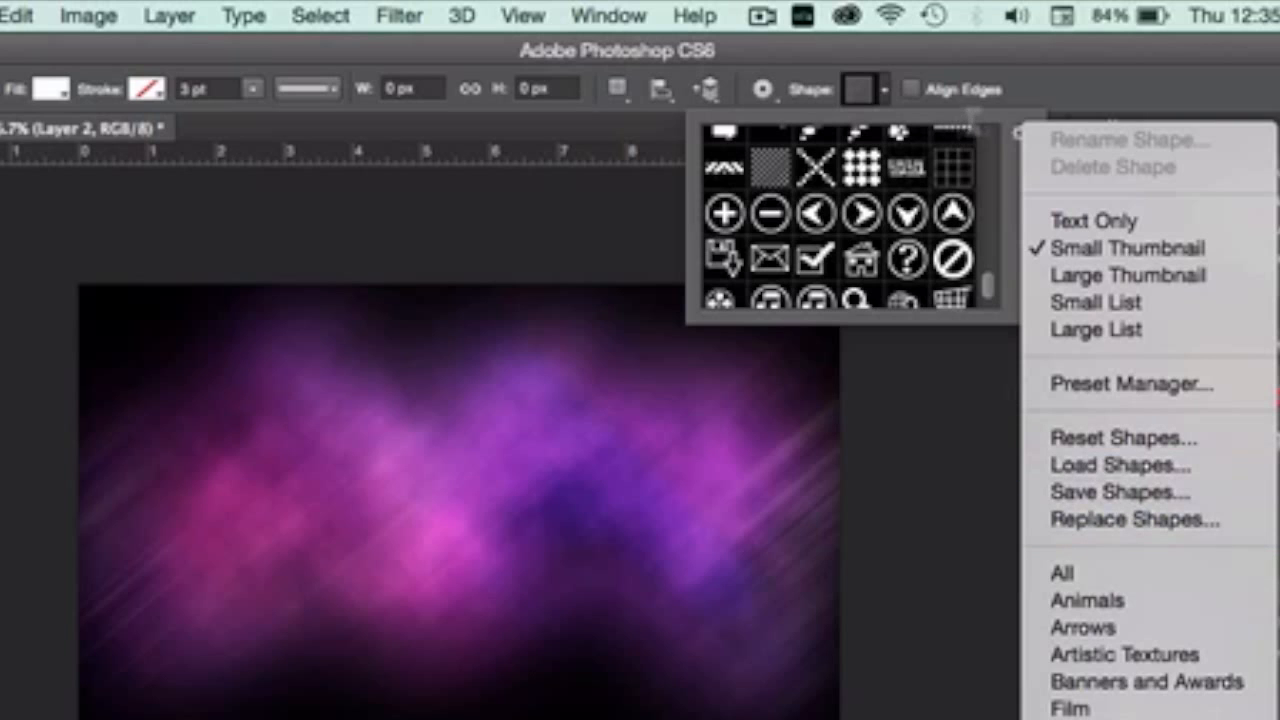
click(971, 111)
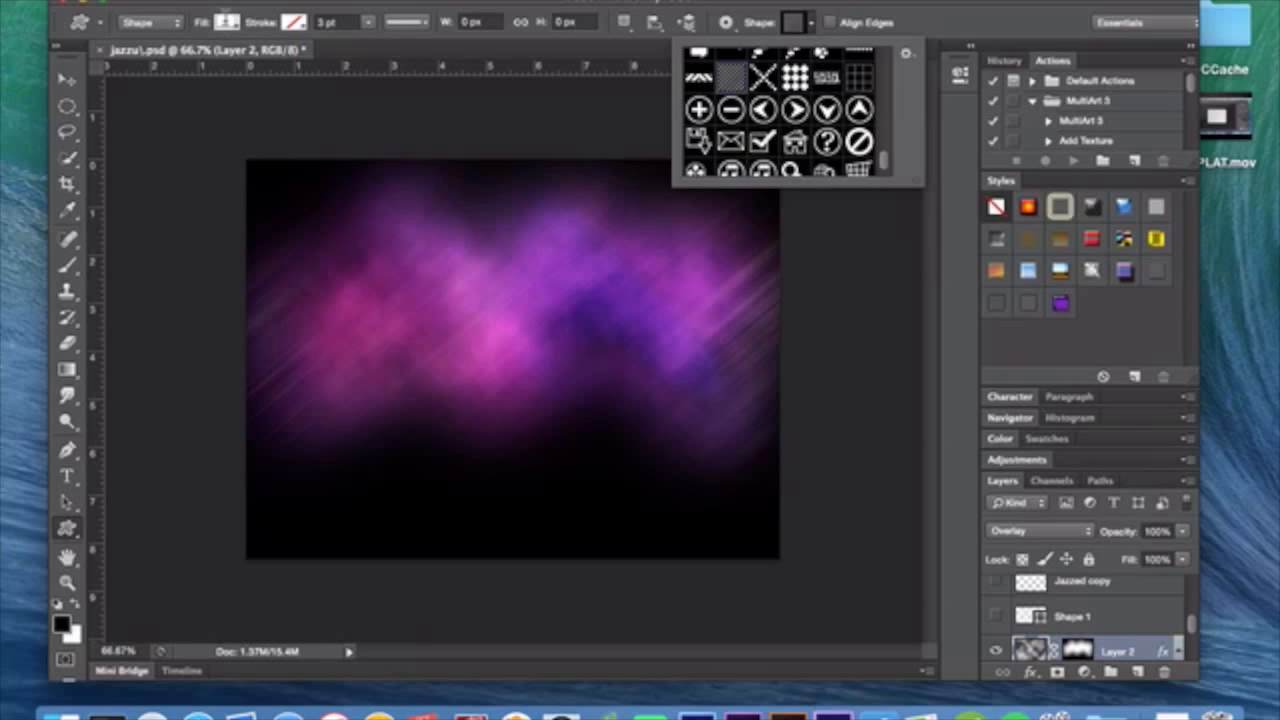
mouse_move(251, 163)
mouse_down()
mouse_move(306, 163)
mouse_move(763, 431)
mouse_move(830, 488)
mouse_up()
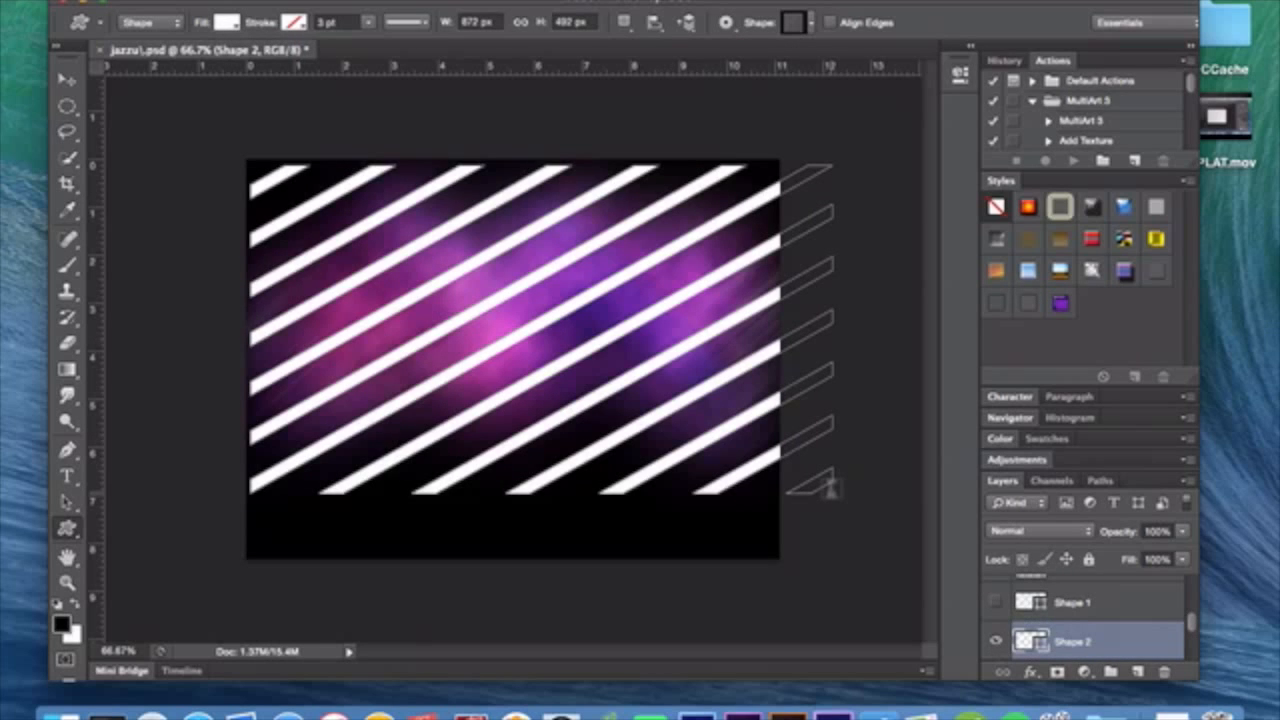
key(super+z)
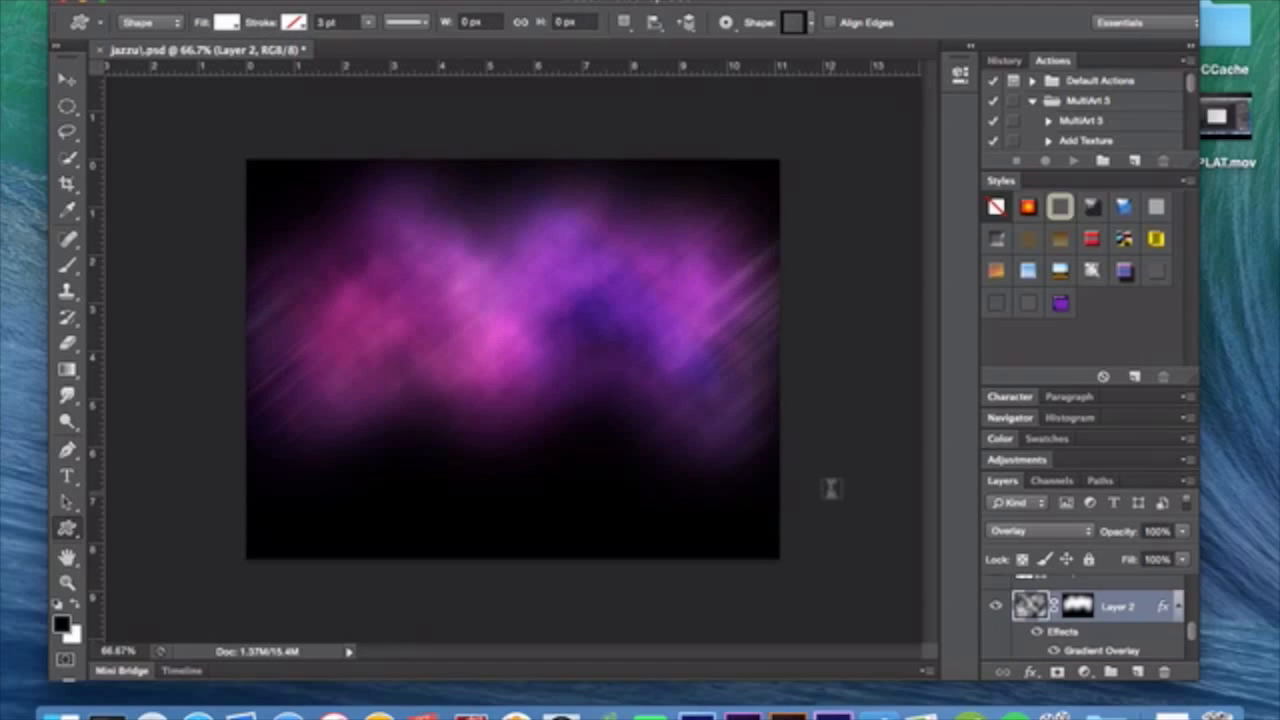
Turn on the visibility of the Shape 1 stripes and the Jazzed copy 6 lettering, leaving Layer 2 selected.
scroll(1054, 604, up, 2)
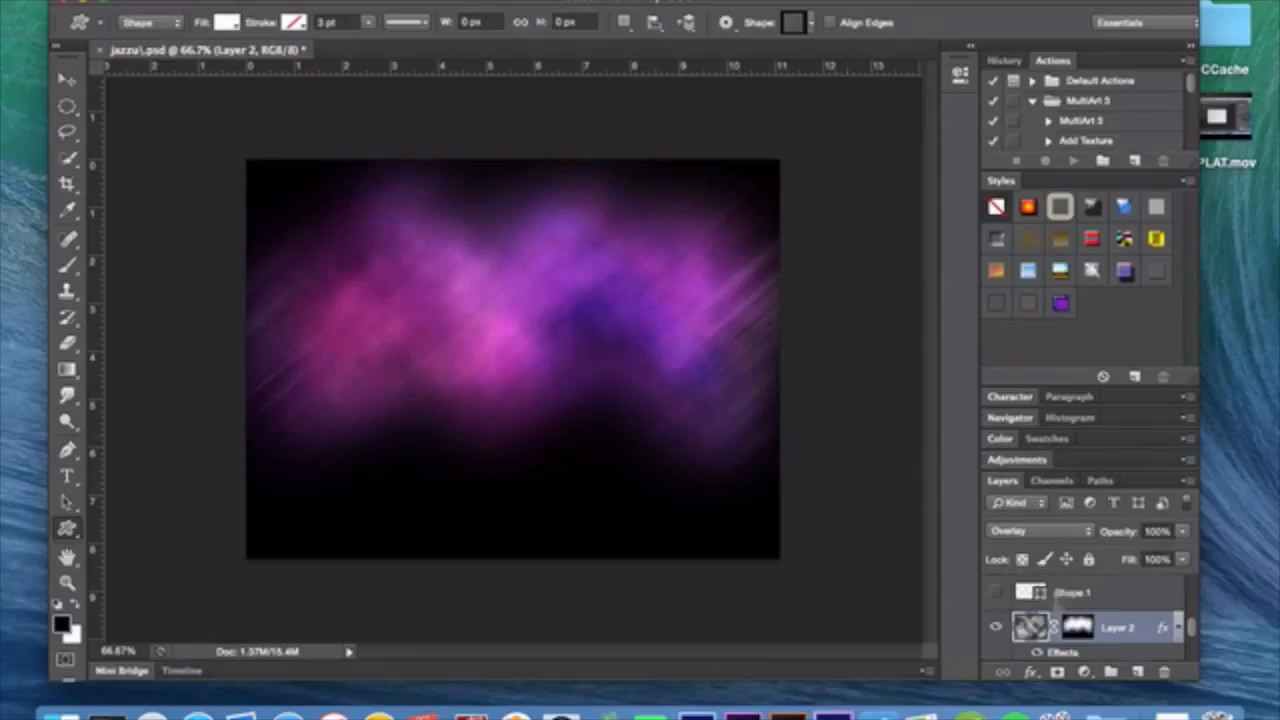
click(1125, 590)
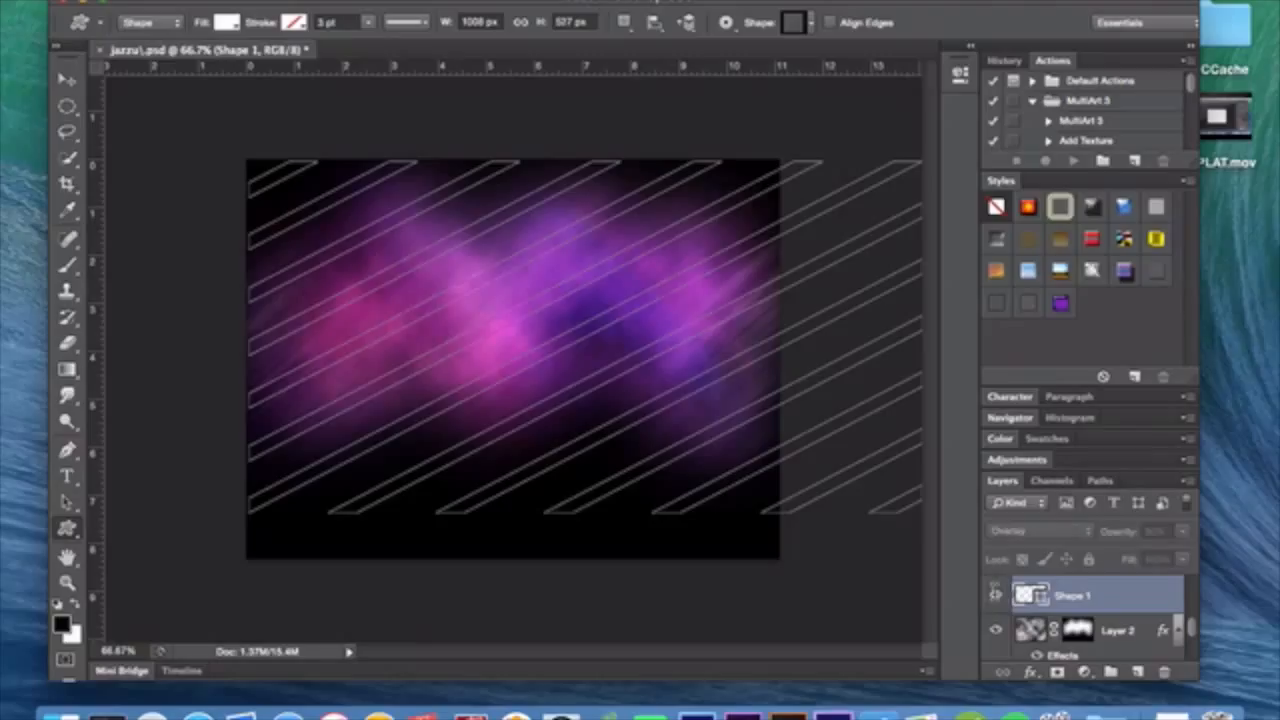
click(995, 595)
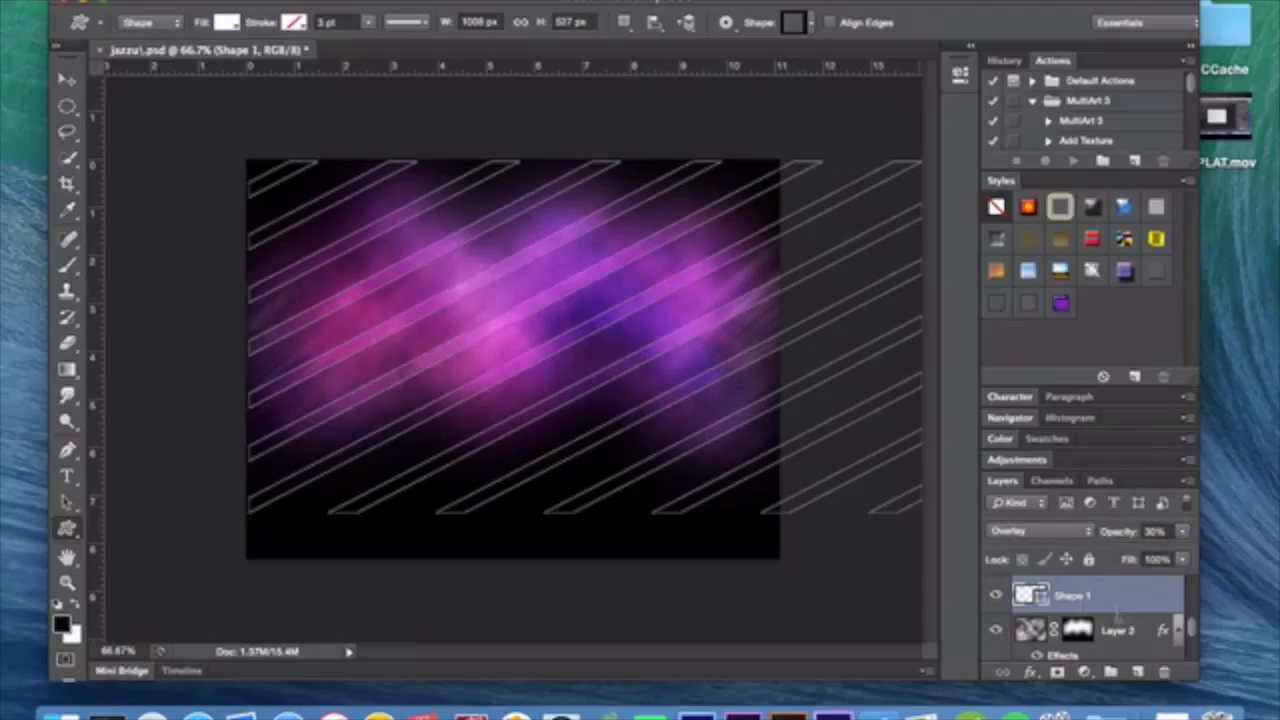
key(super+e)
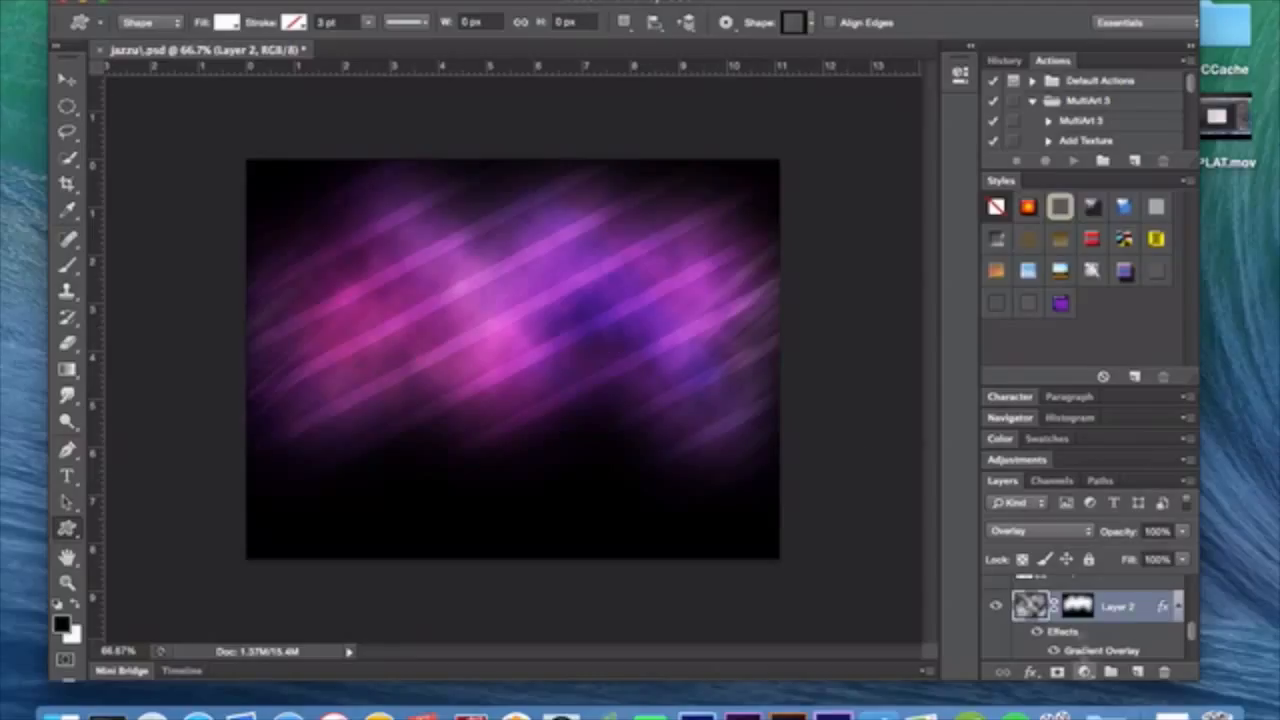
key(super+z)
scroll(1070, 622, up, 5)
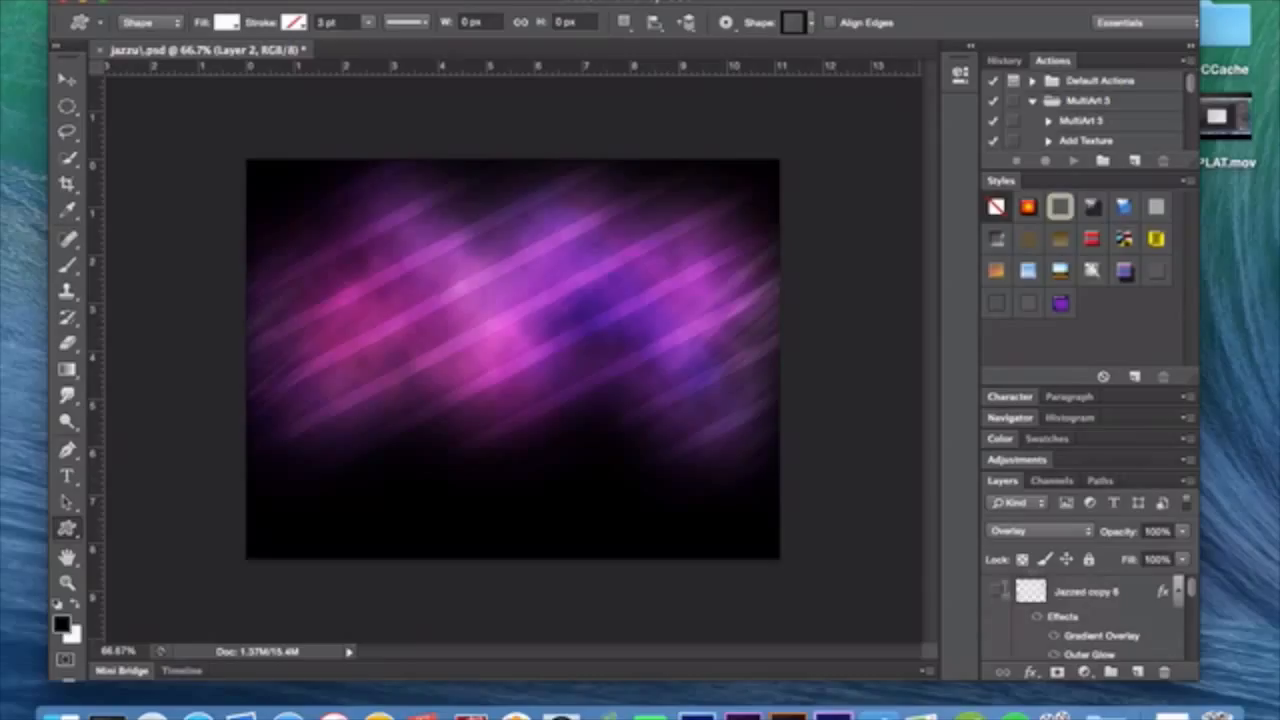
click(995, 591)
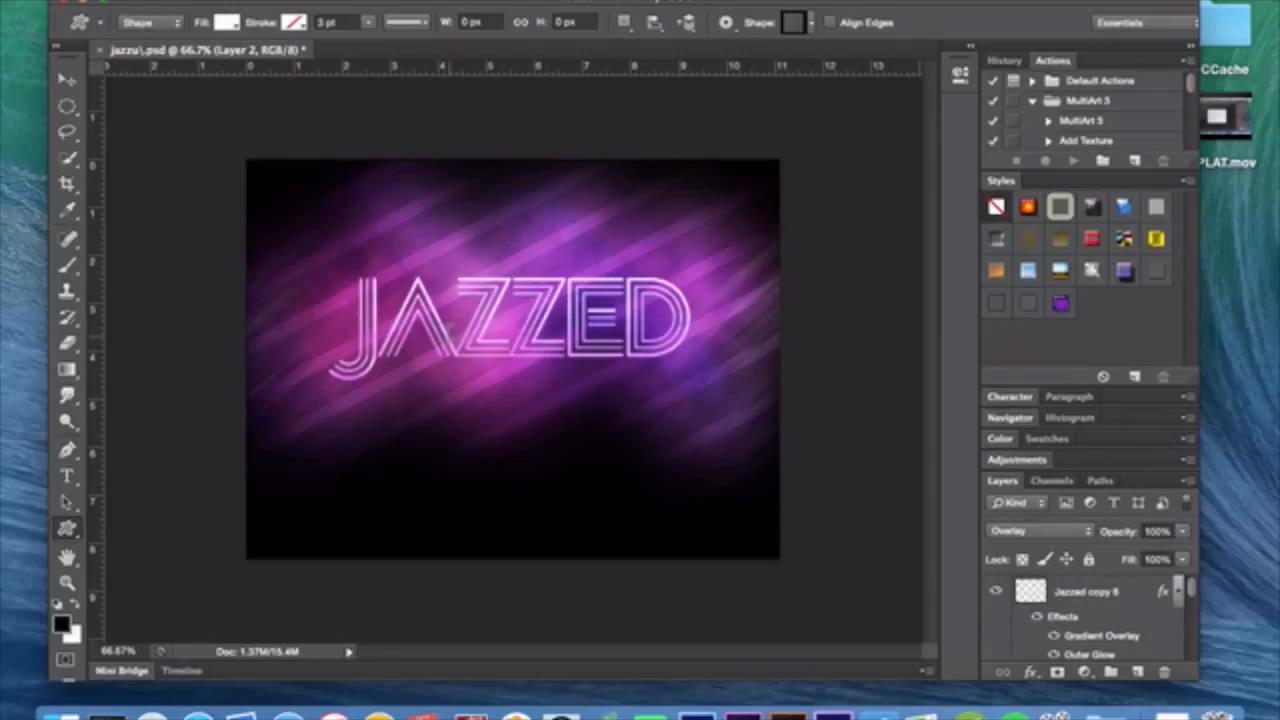
Look up the Disco Diva typeface in the Type tool's font list, and close the list without choosing a font.
click(67, 476)
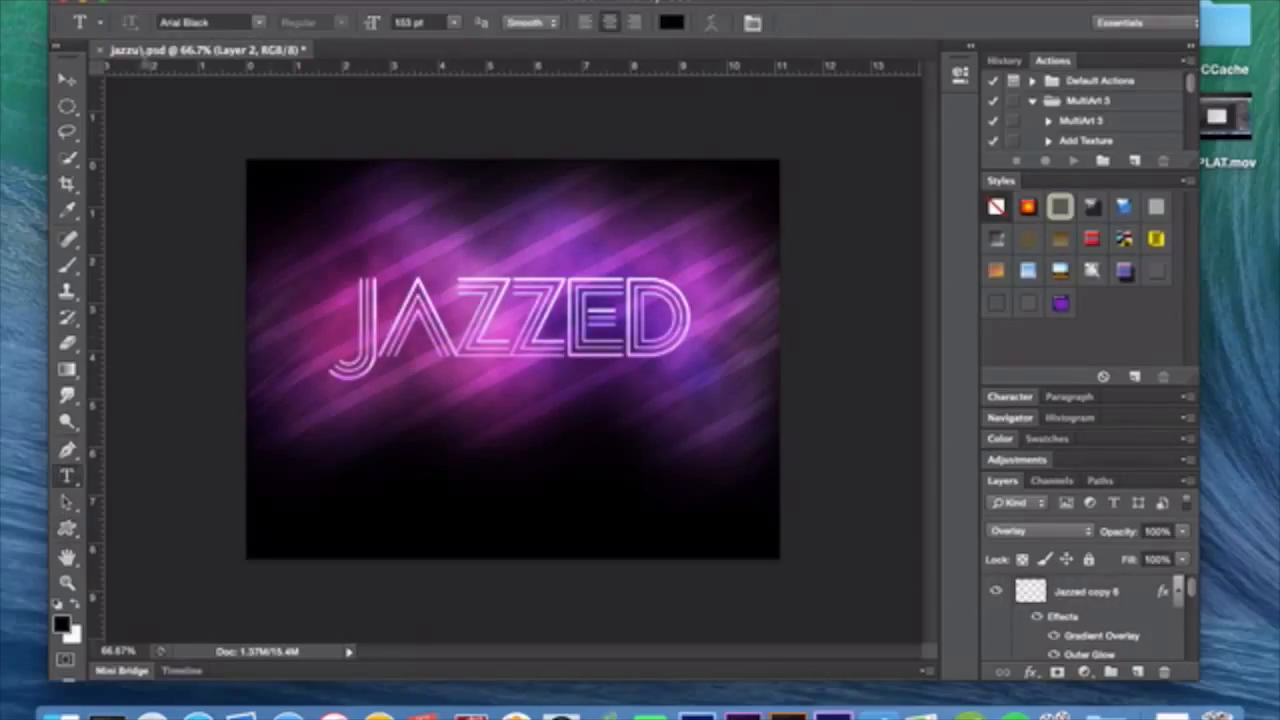
click(259, 21)
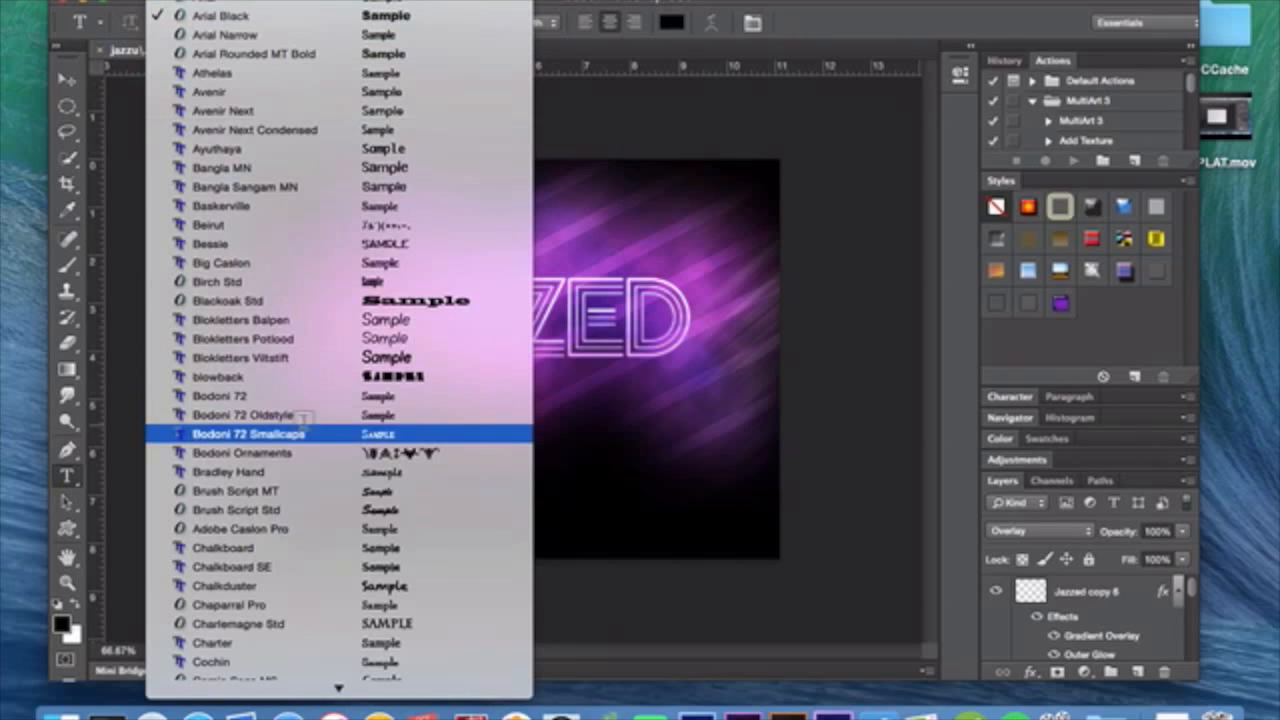
scroll(292, 582, down, 10)
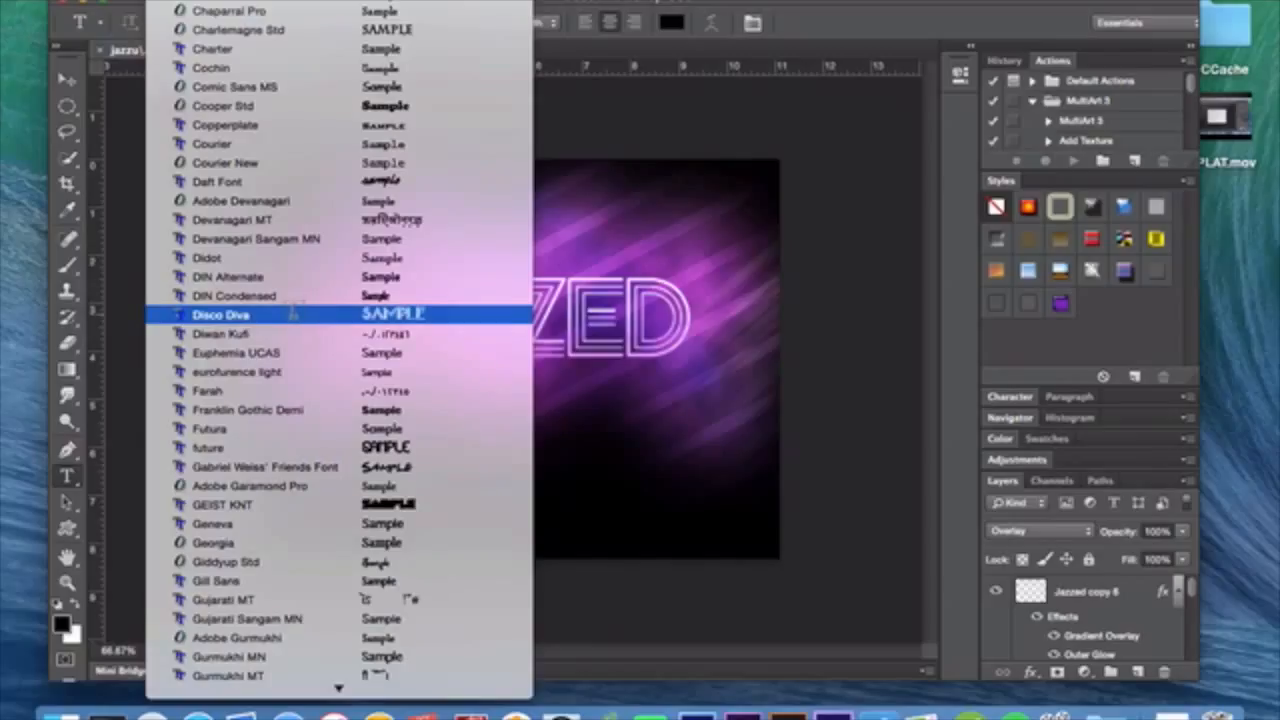
click(68, 78)
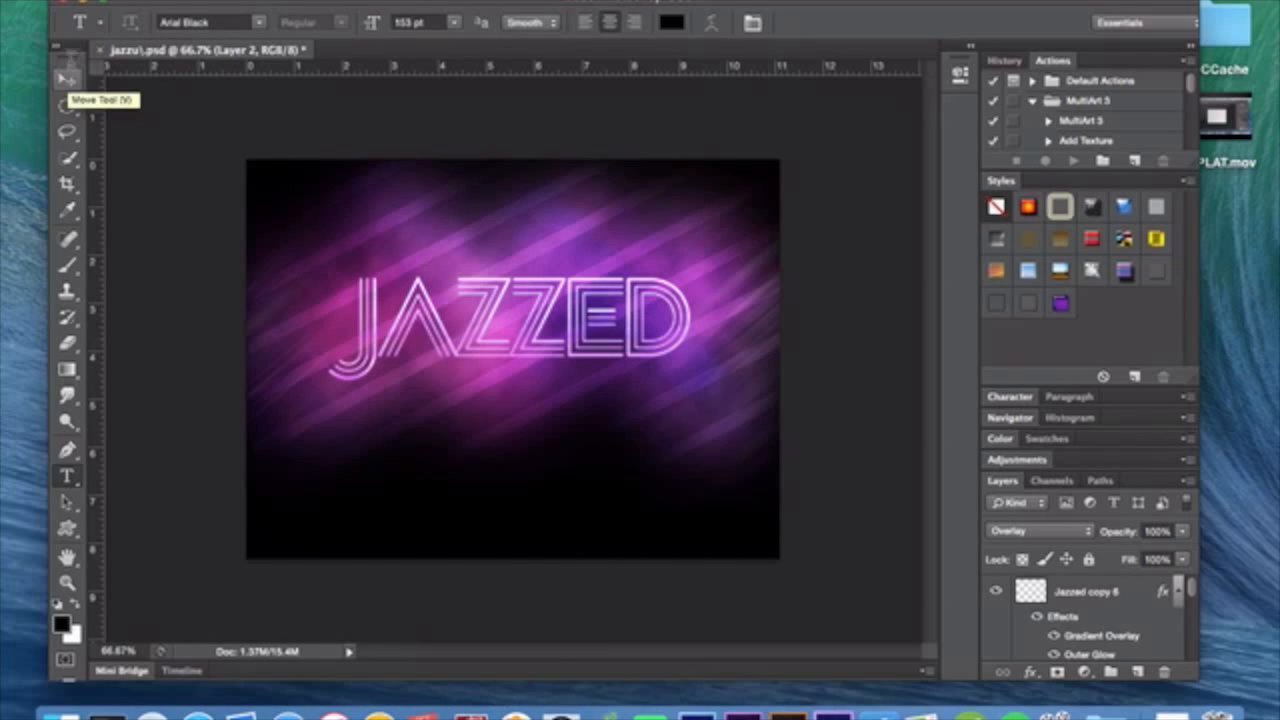
Review the Jazzed copy 6 layer's Gradient Overlay settings, its noise gradient and the gradient presets, and keep the gradient as it is.
click(1127, 580)
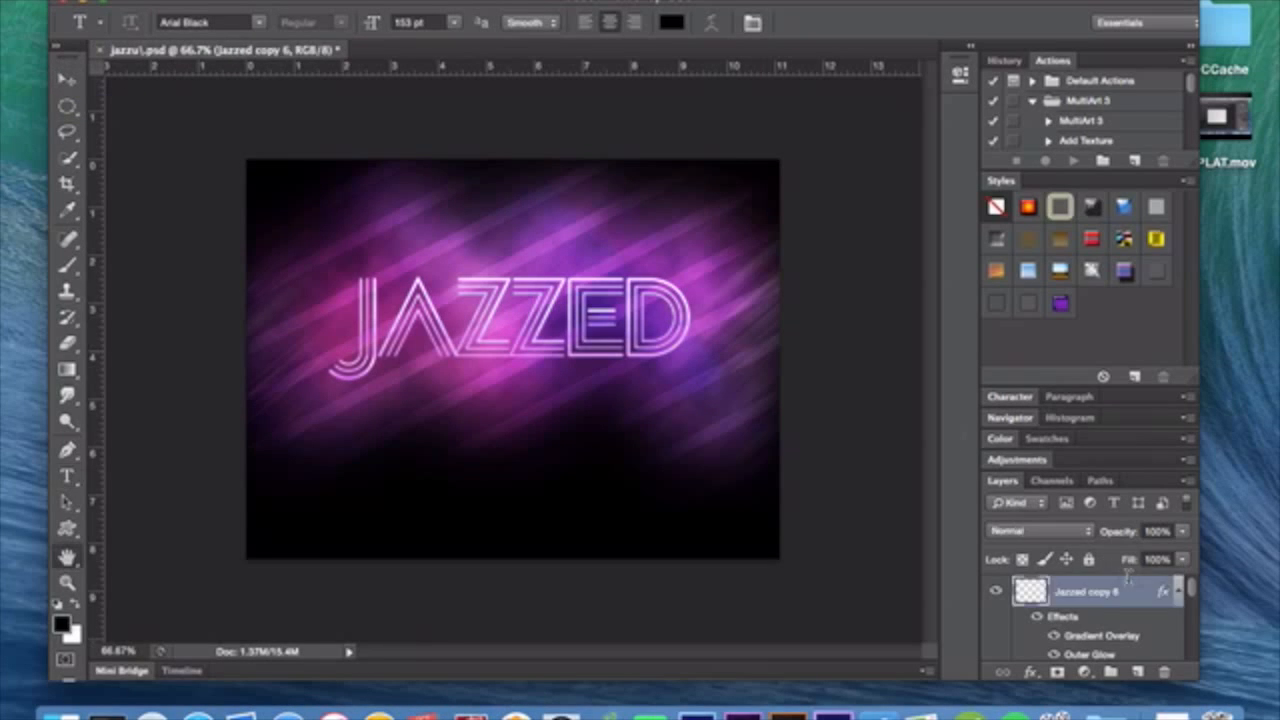
double_click(1127, 580)
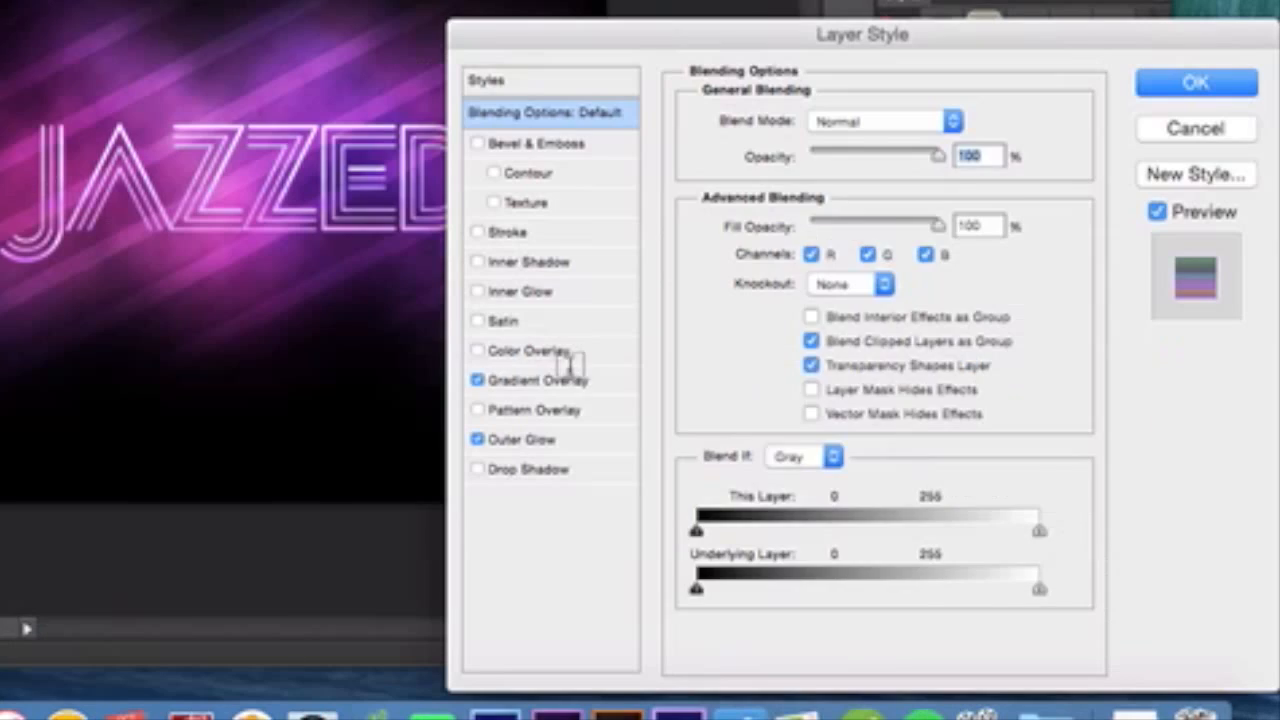
click(755, 477)
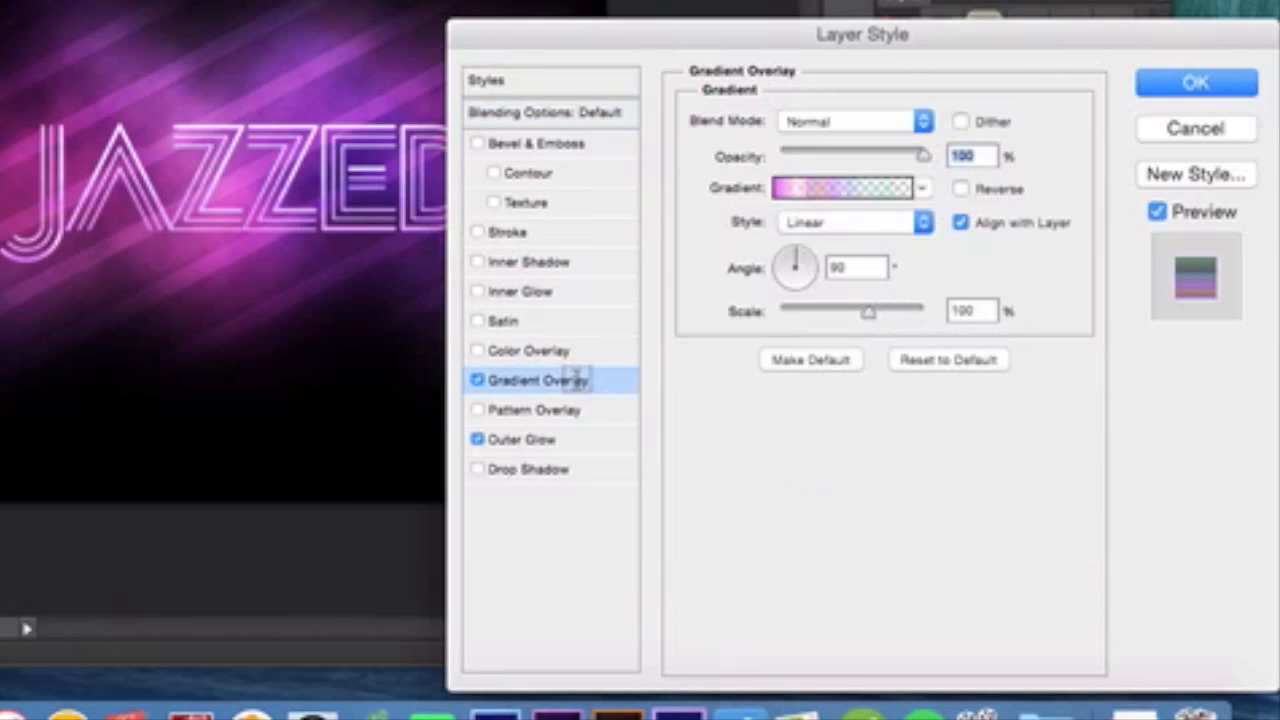
click(828, 187)
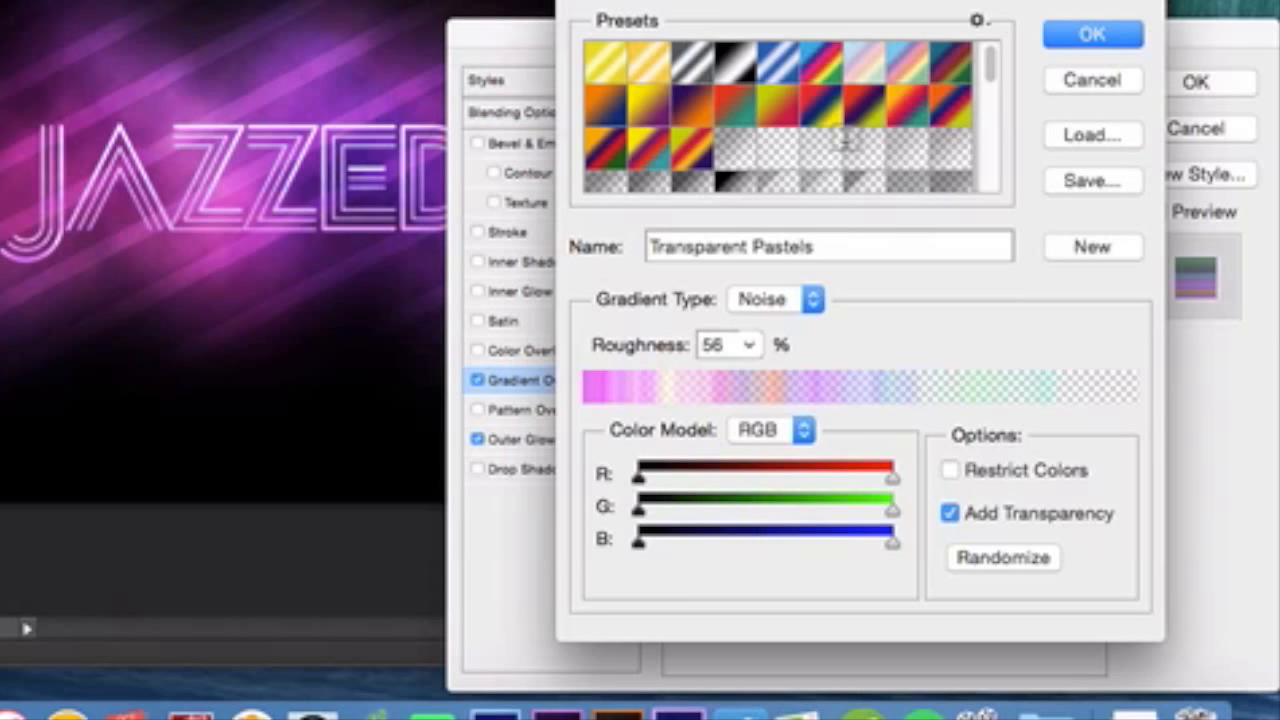
scroll(846, 141, down, 2)
scroll(846, 125, down, 2)
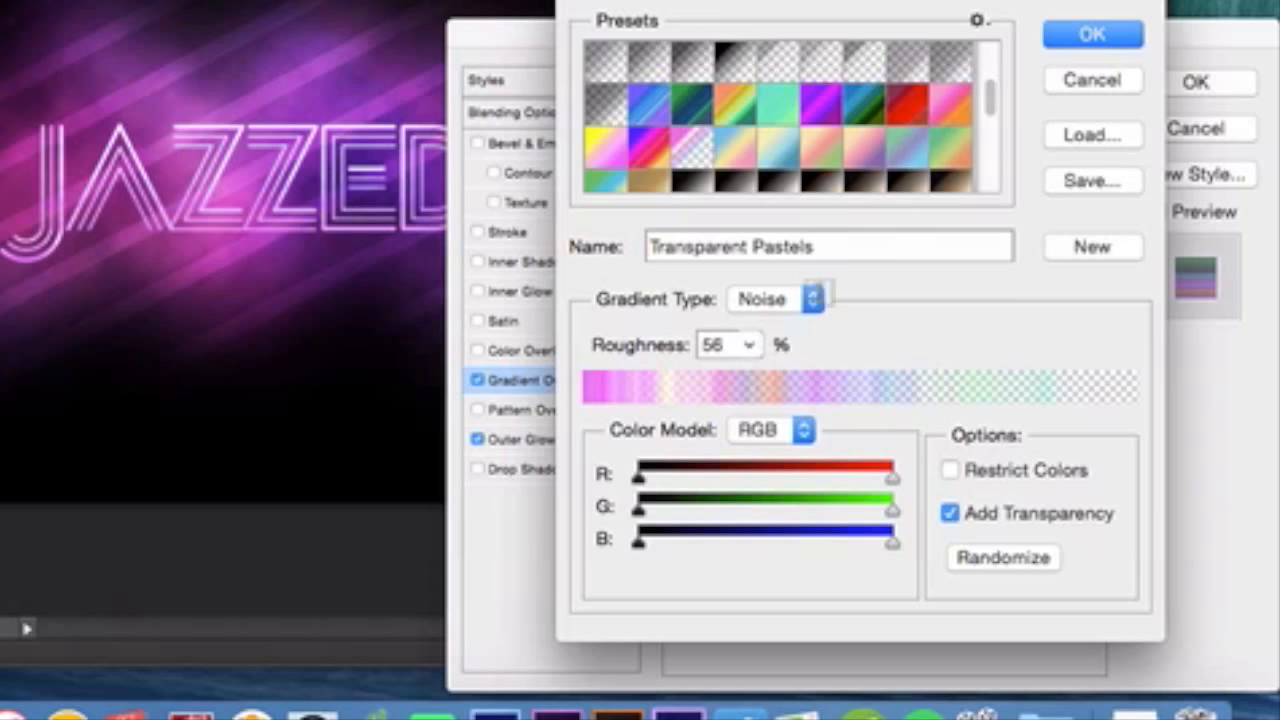
click(1098, 36)
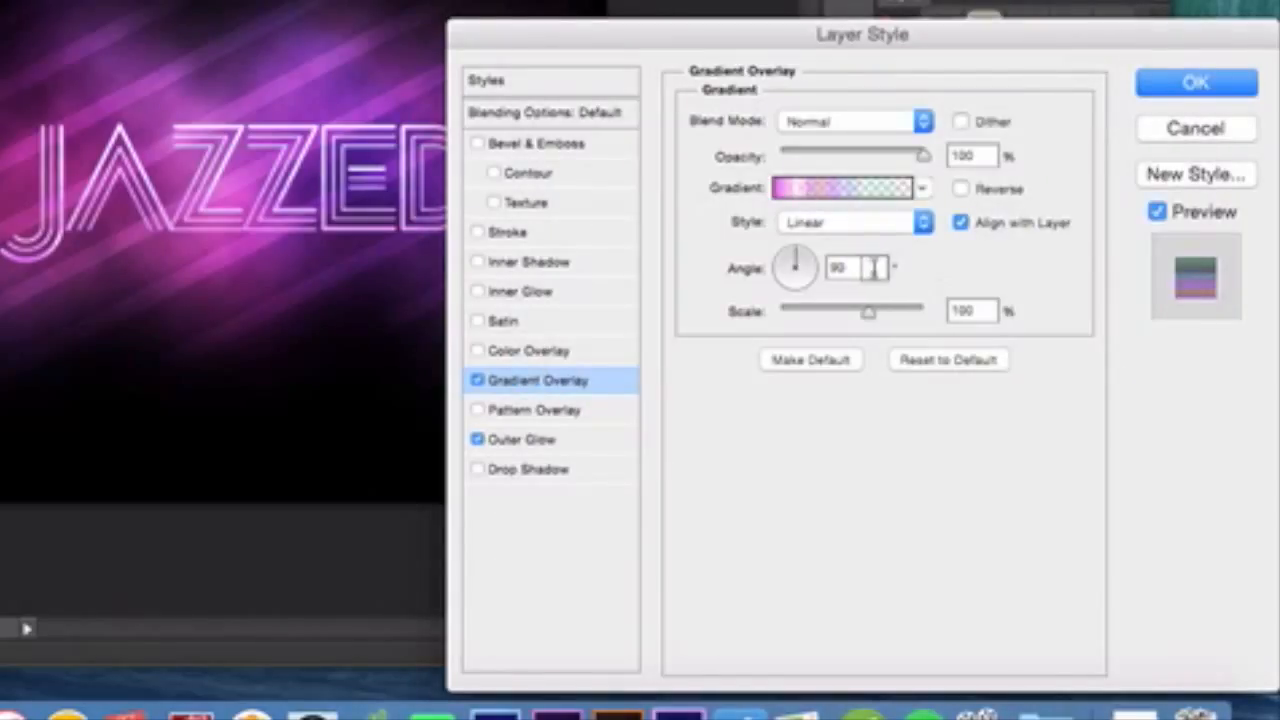
Review the Outer Glow settings and glow color of Jazzed copy 6, and accept the layer style without changes.
click(586, 436)
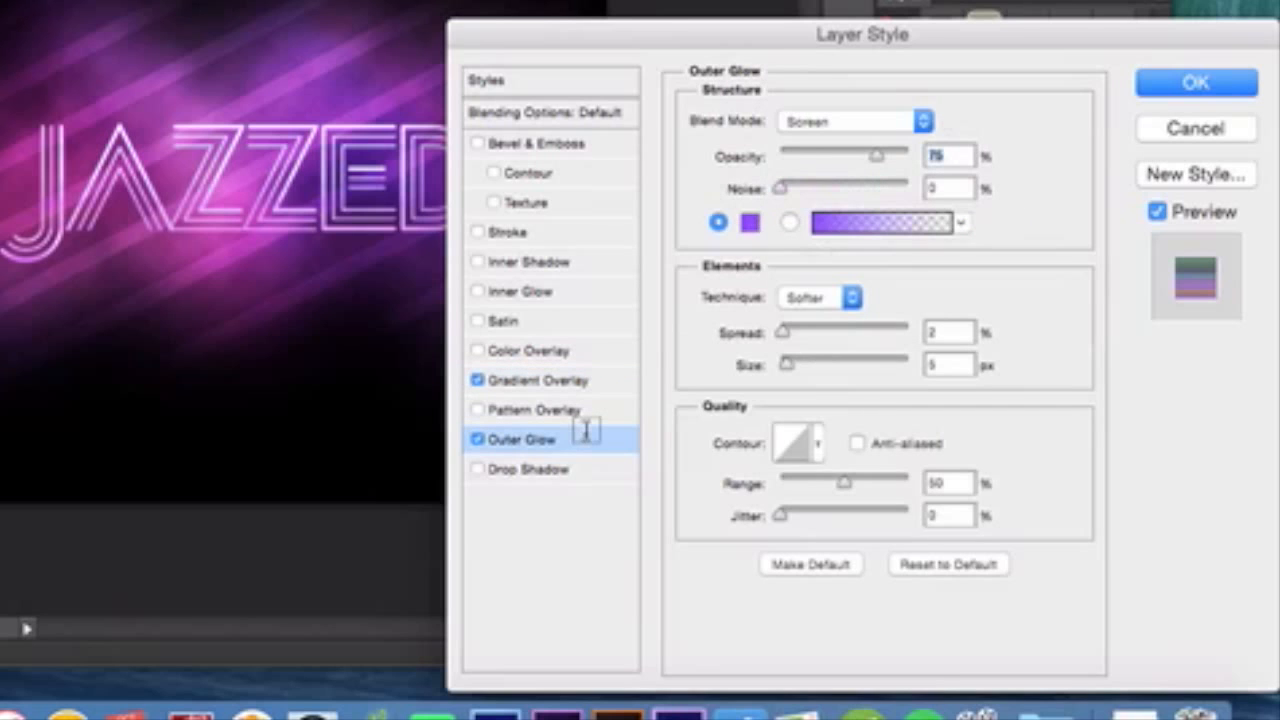
click(751, 220)
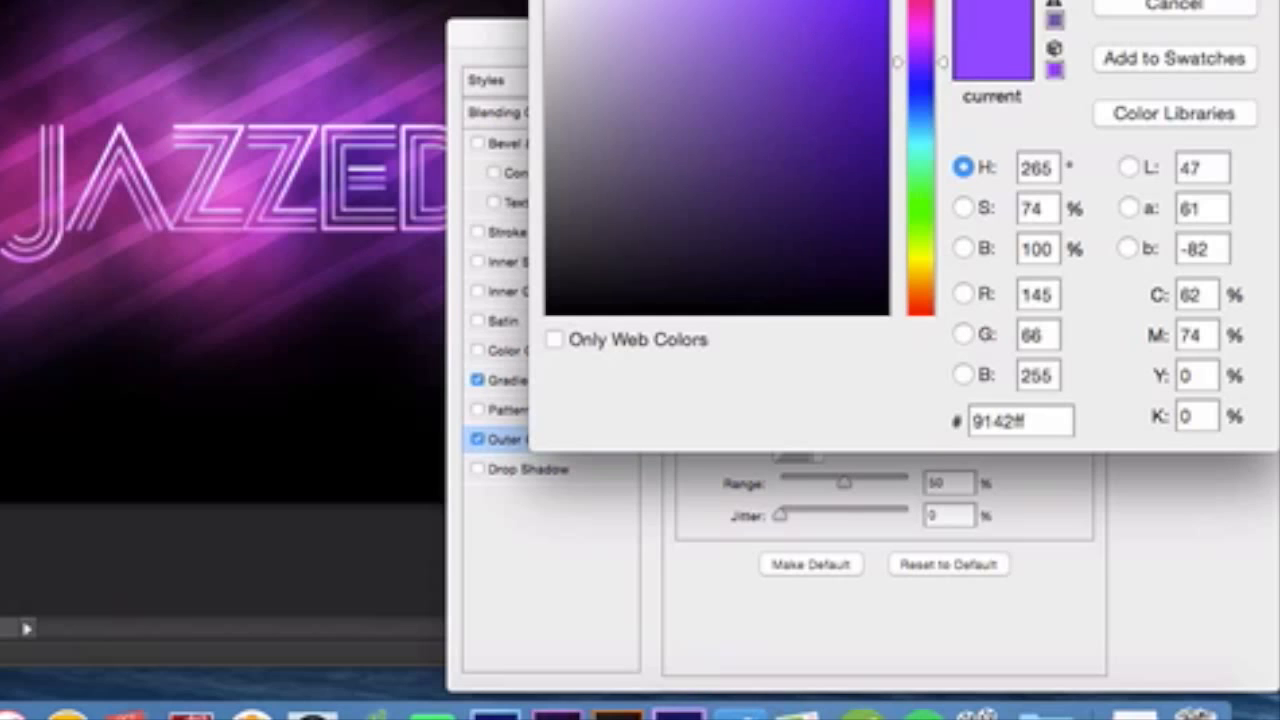
click(1174, 0)
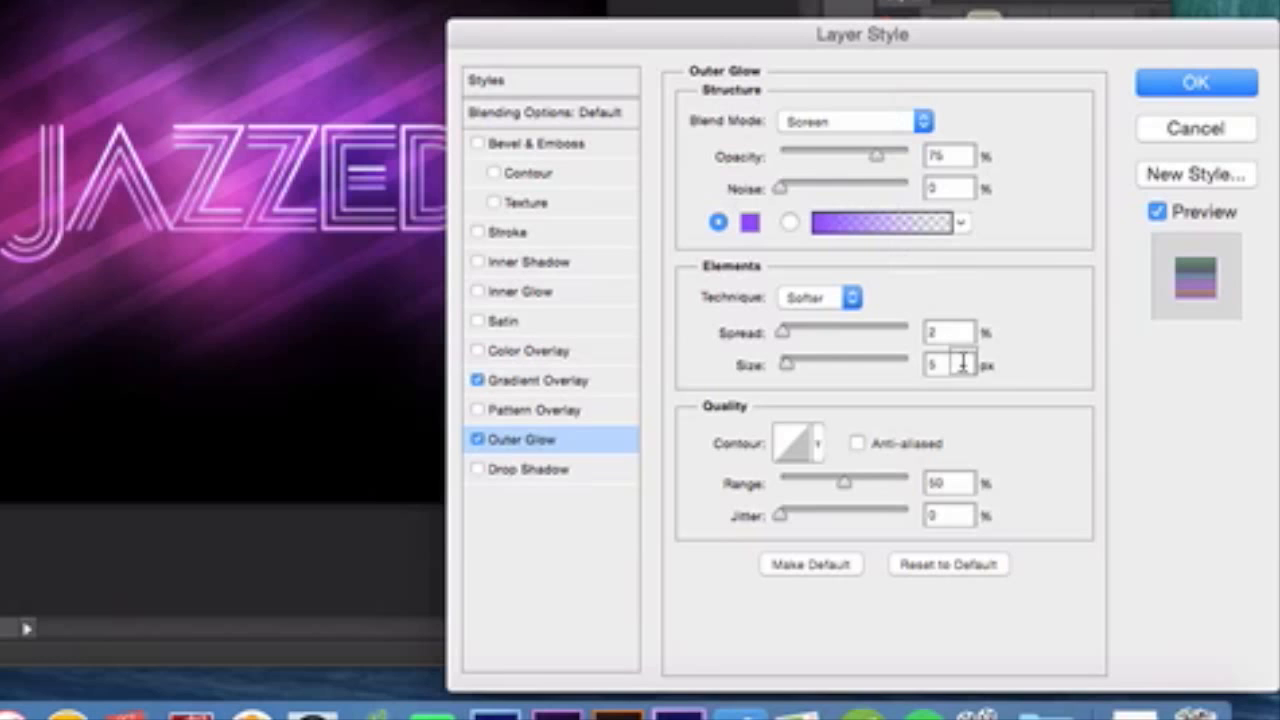
click(1210, 85)
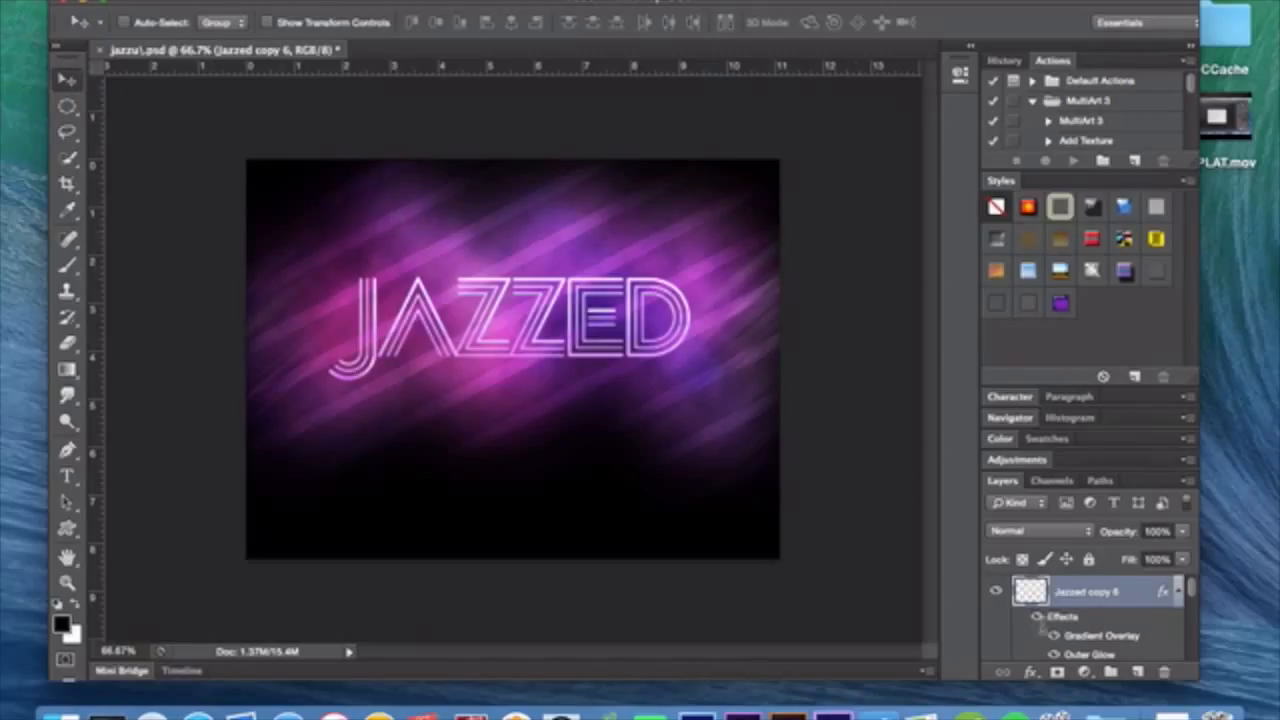
Select the Jazzed copy 5 layer and turn on its visibility.
scroll(1040, 626, down, 2)
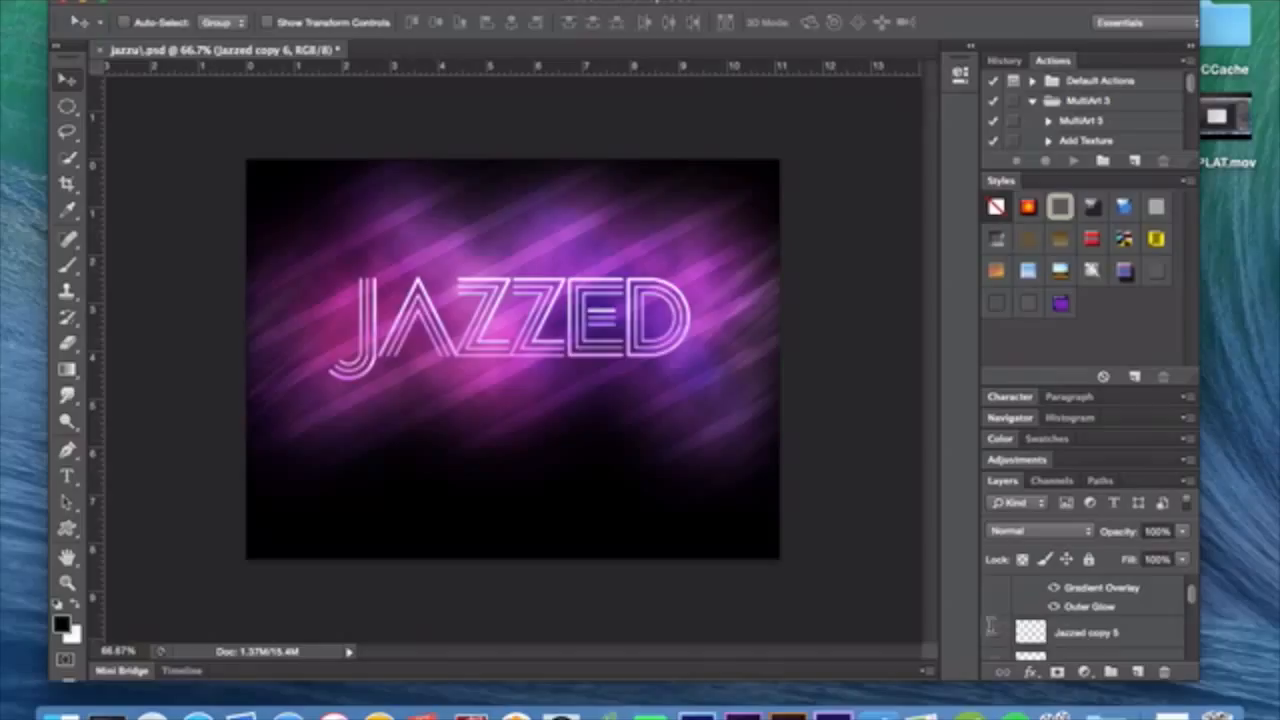
click(1097, 630)
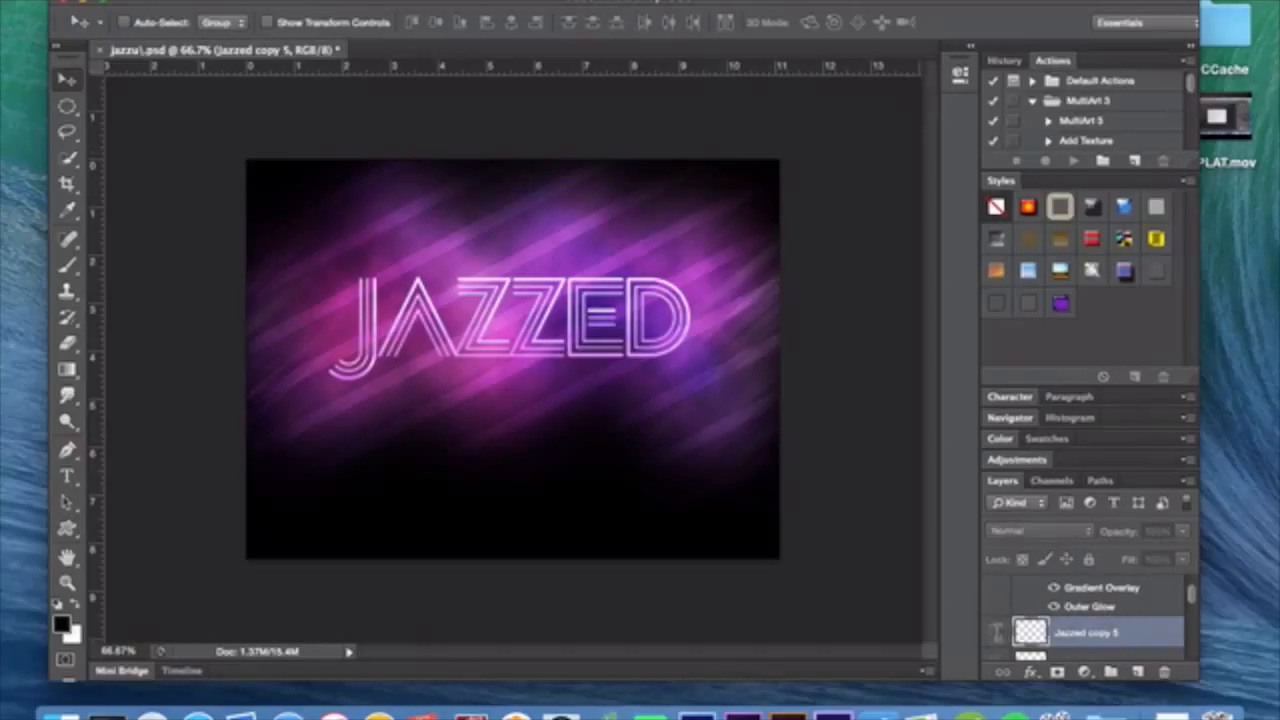
click(995, 631)
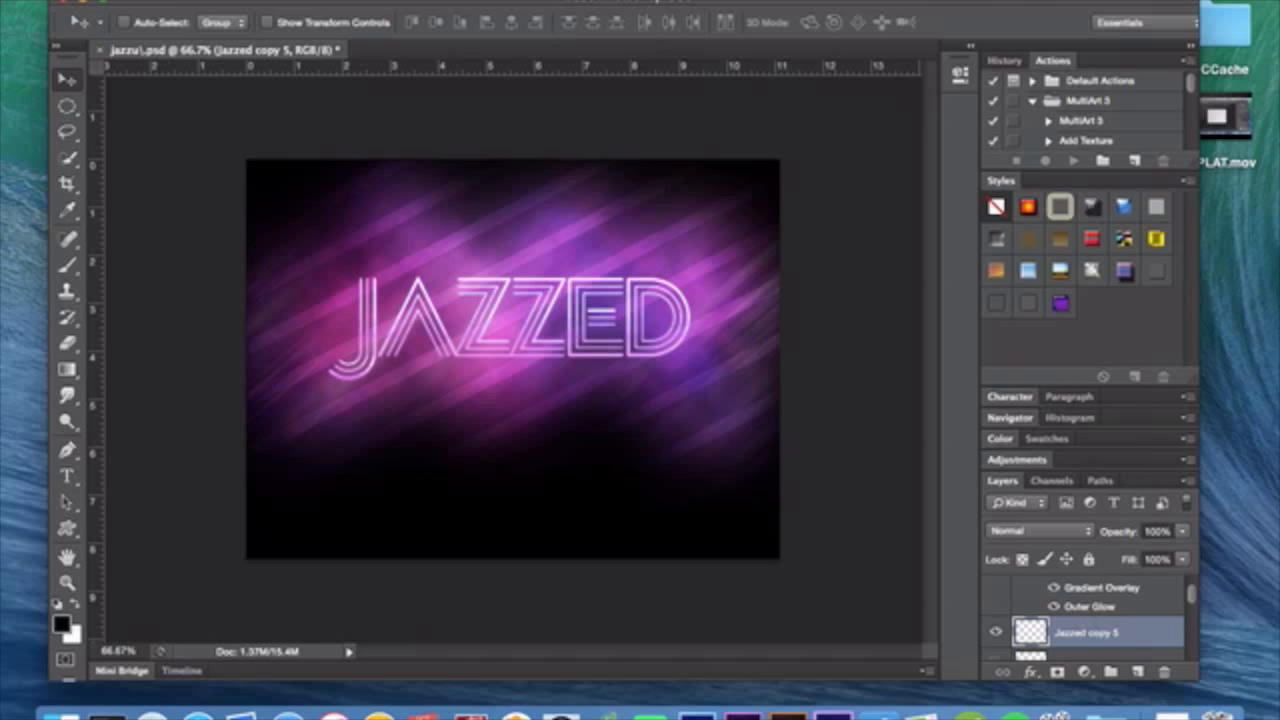
Try a Motion Blur with a 45° angle and 230-pixel distance on Jazzed copy 5, and discard it.
click(468, 1)
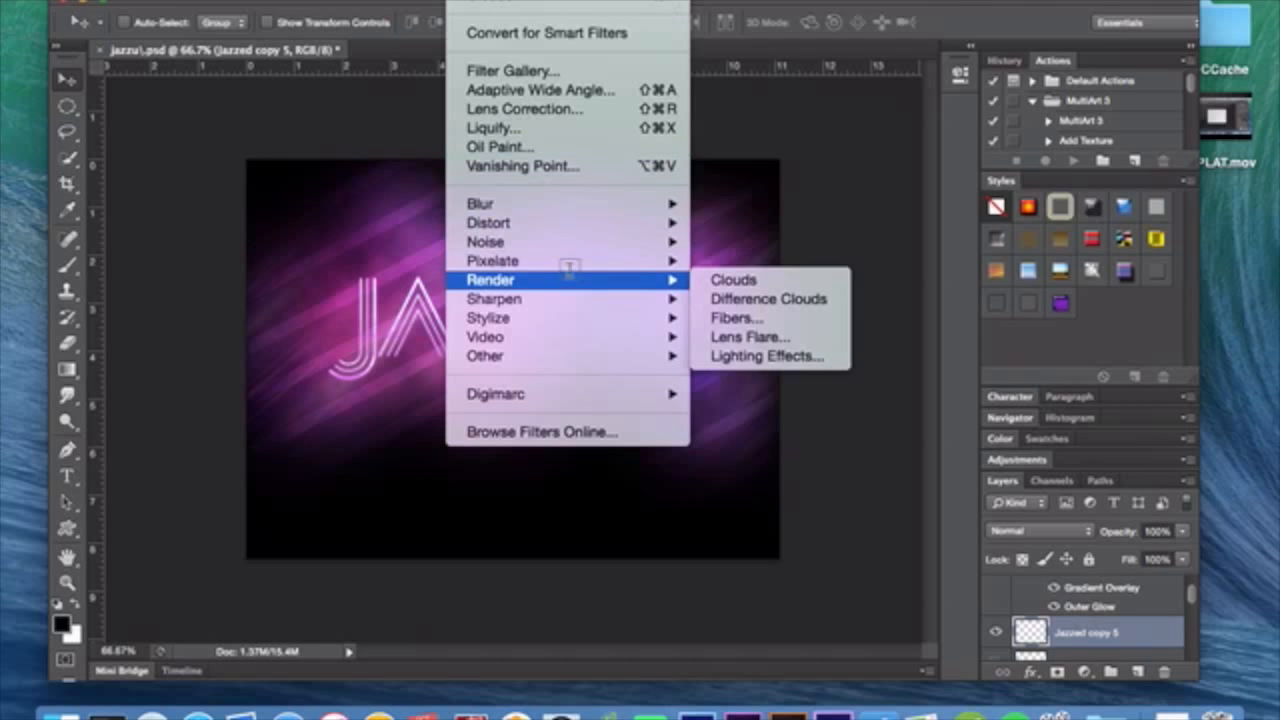
mouse_move(582, 217)
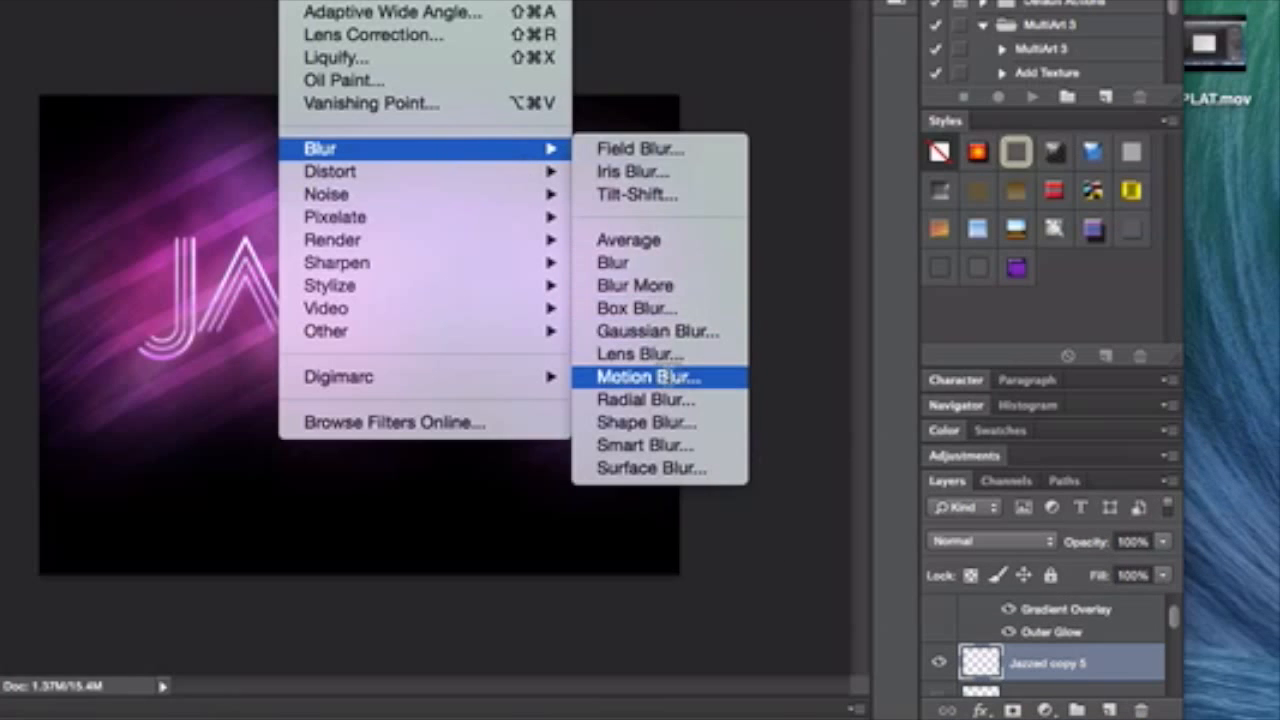
click(772, 392)
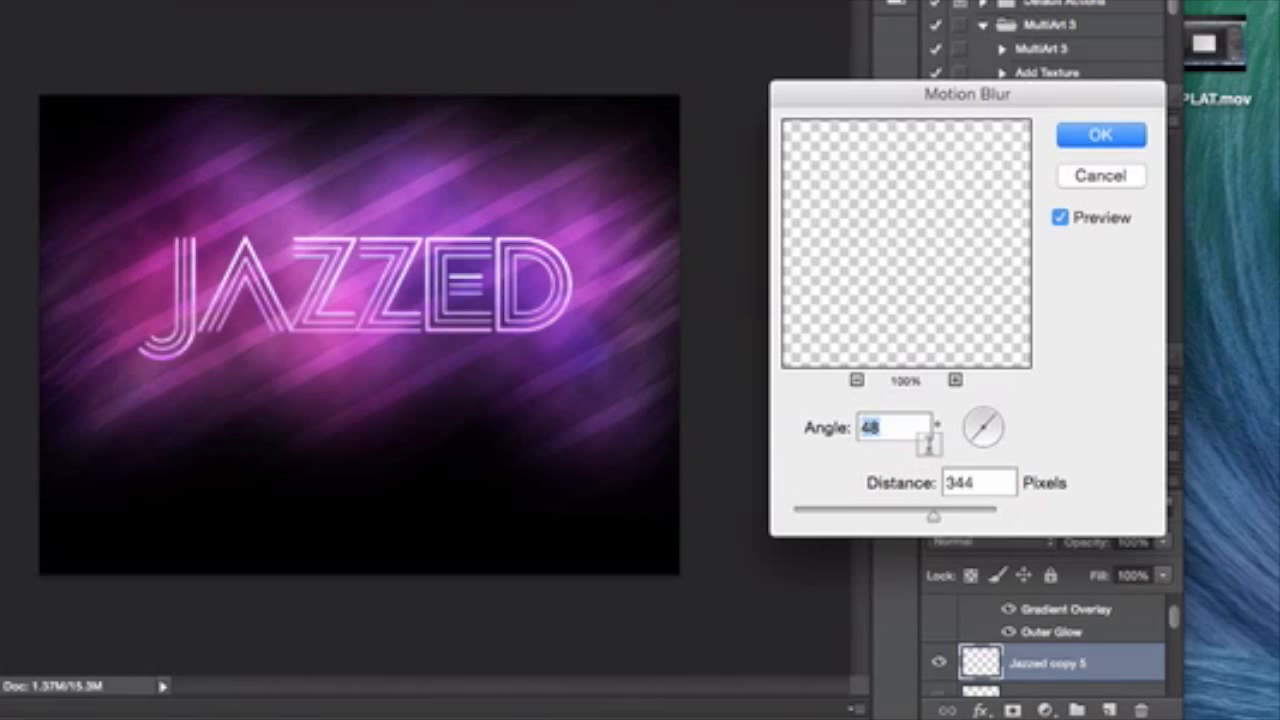
click(997, 410)
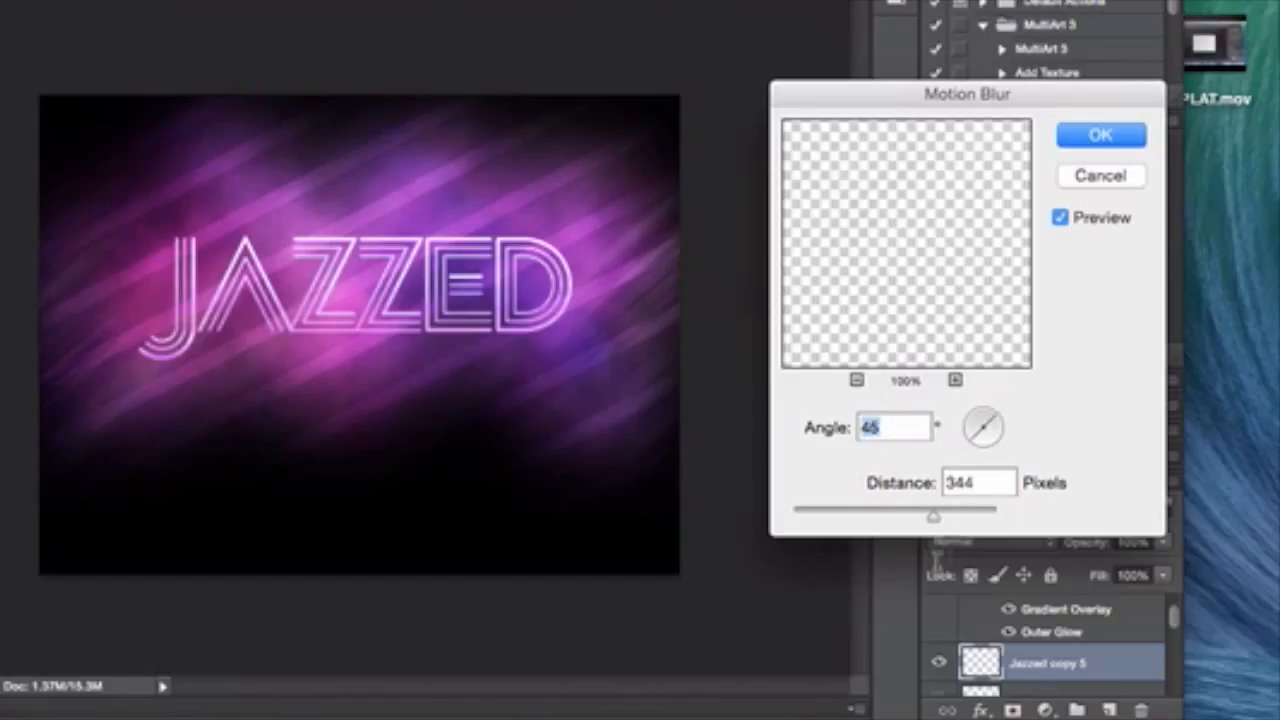
drag(933, 516, 908, 512)
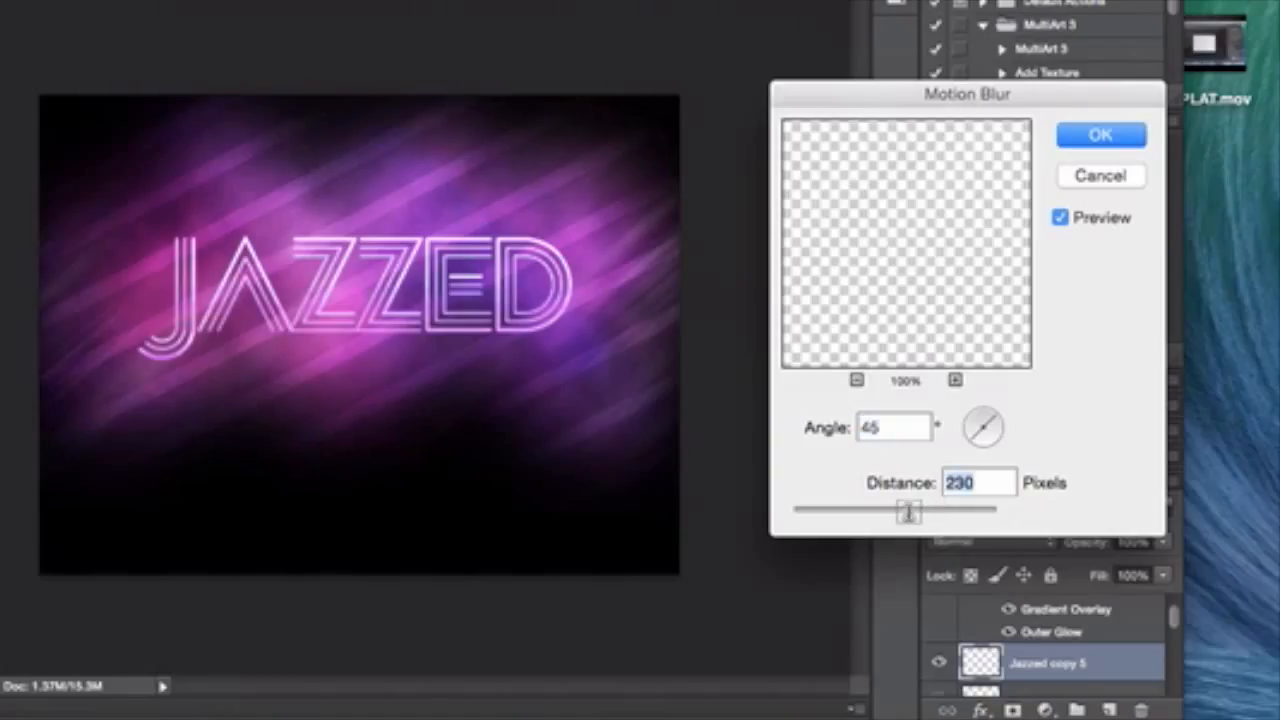
click(1099, 175)
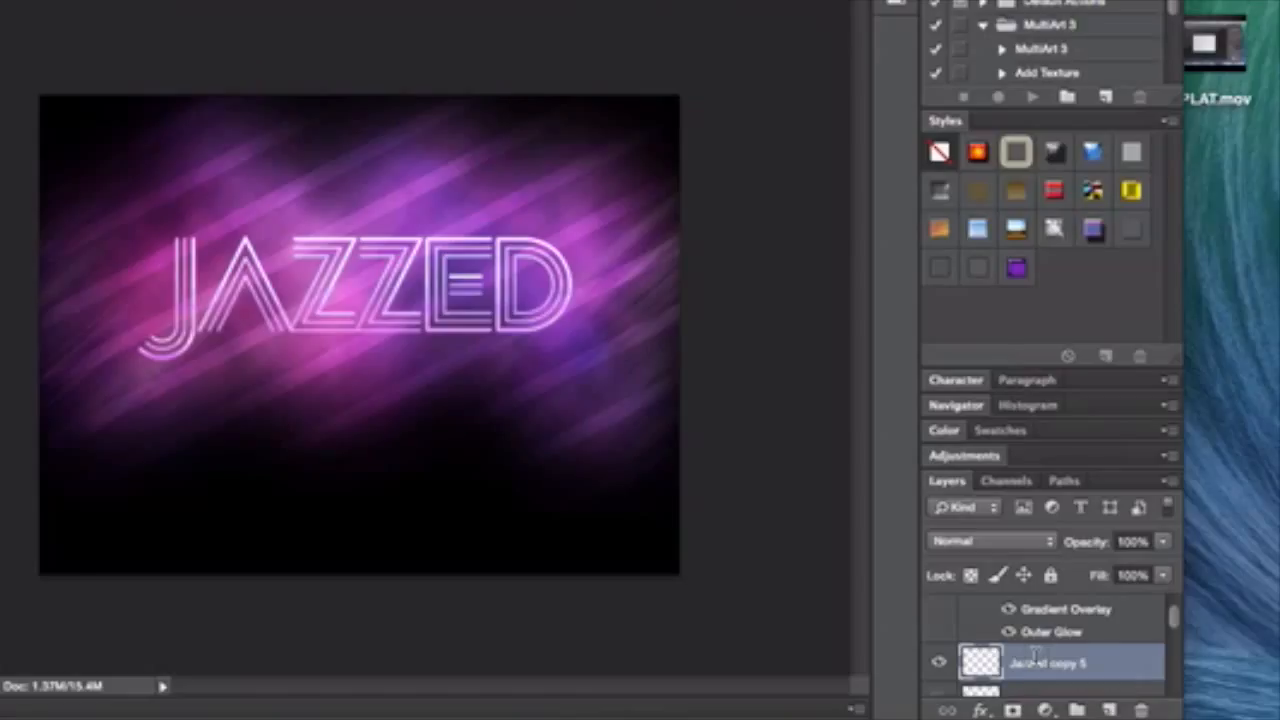
Turn on the visibility of the Jazzed copy 4, Jazzed copy 3, Jazzed copy 2 and Jazzed copy layers, leaving Jazzed copy 3 selected.
scroll(1035, 655, down, 1)
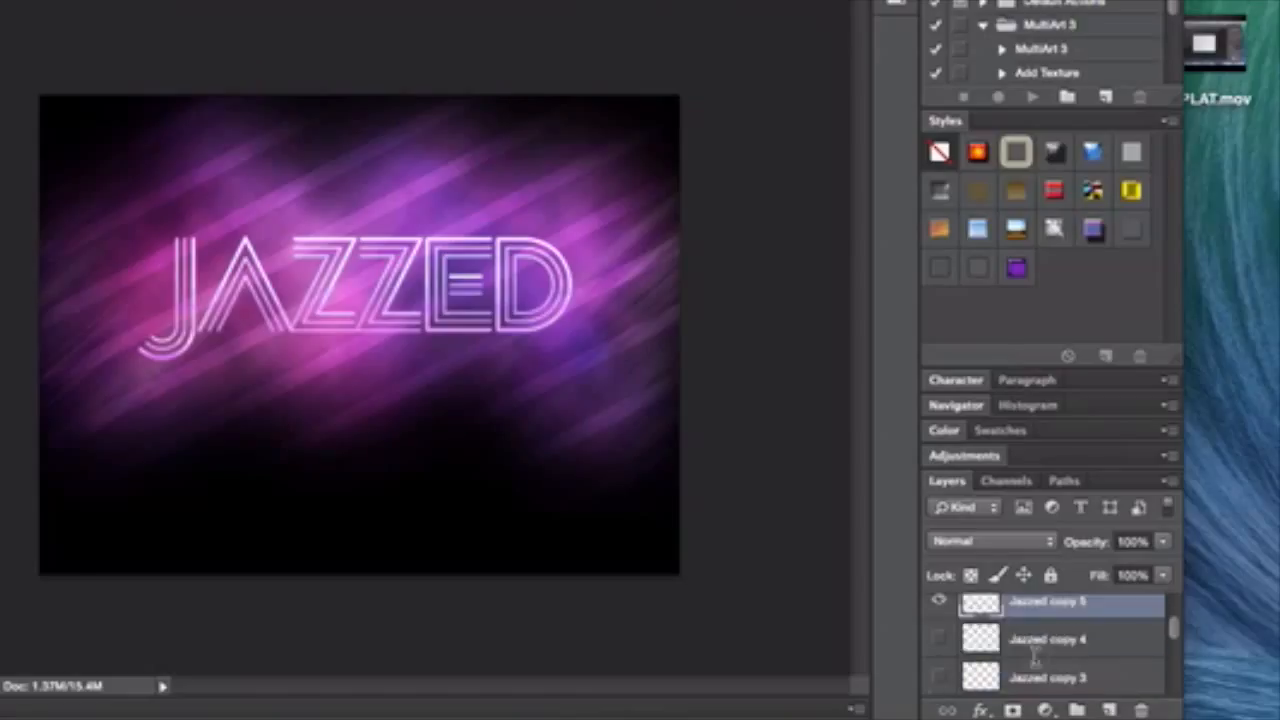
click(938, 637)
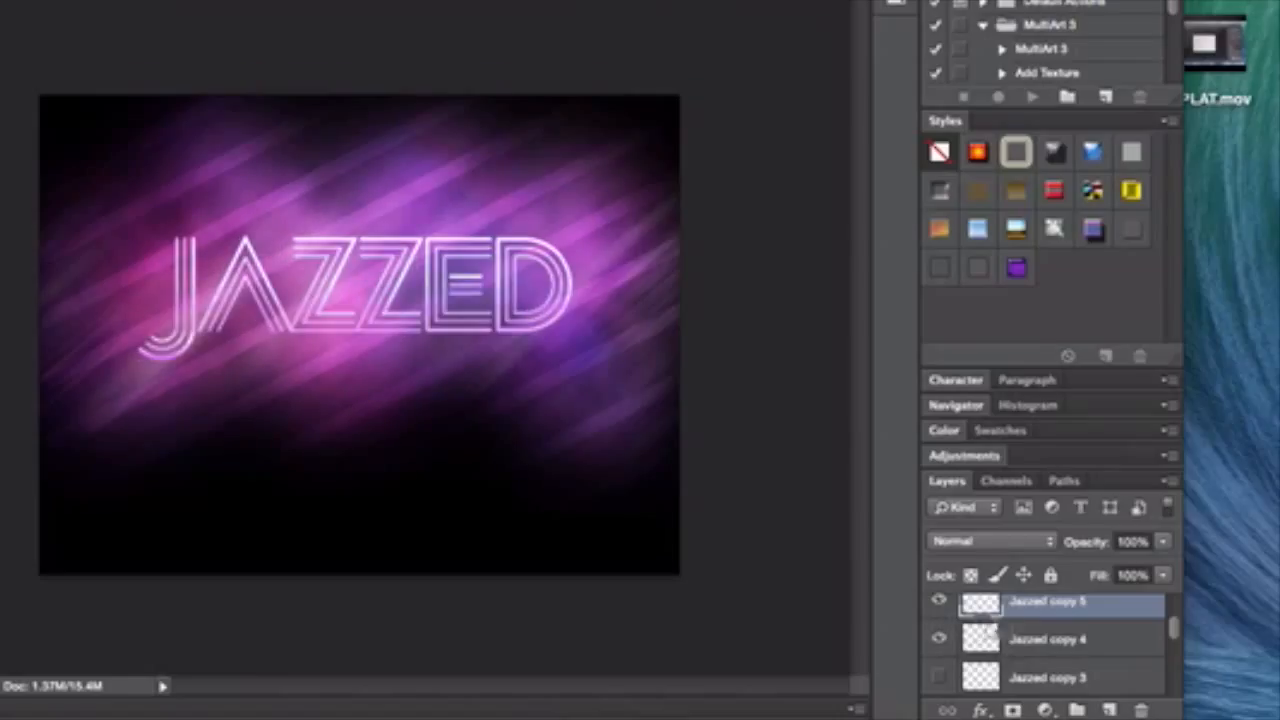
click(1058, 630)
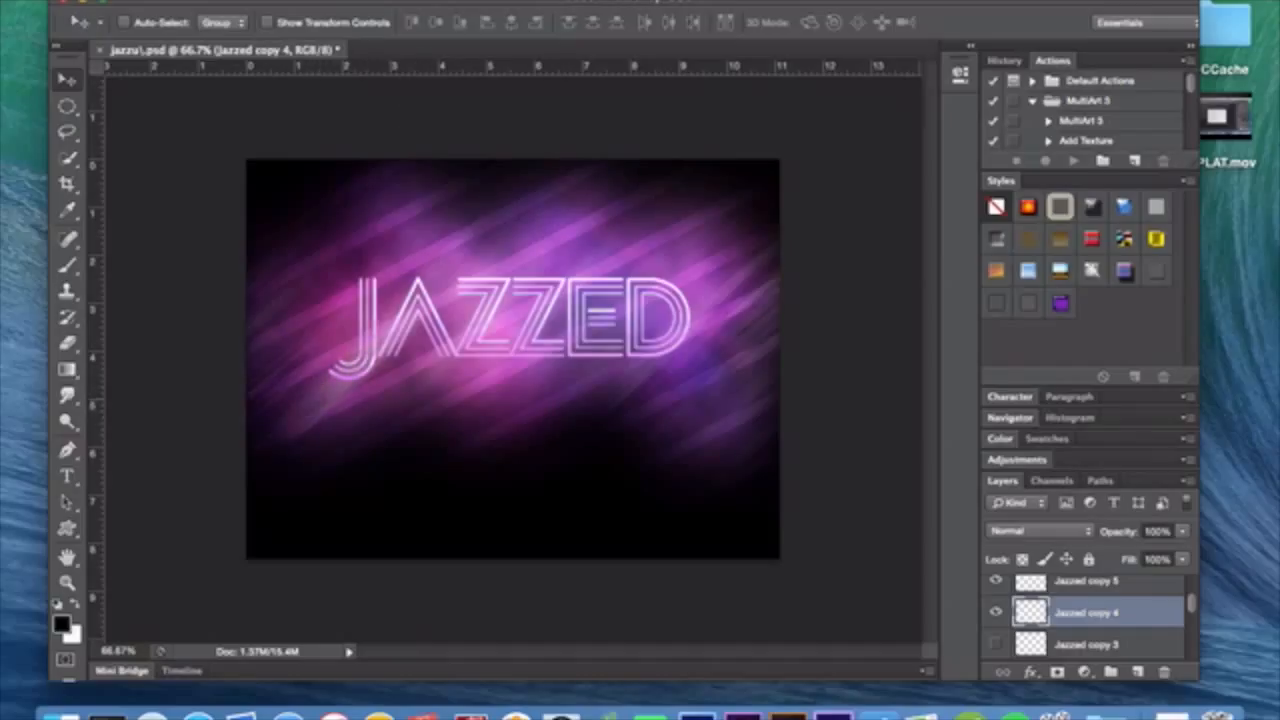
click(462, 0)
click(470, 2)
click(997, 643)
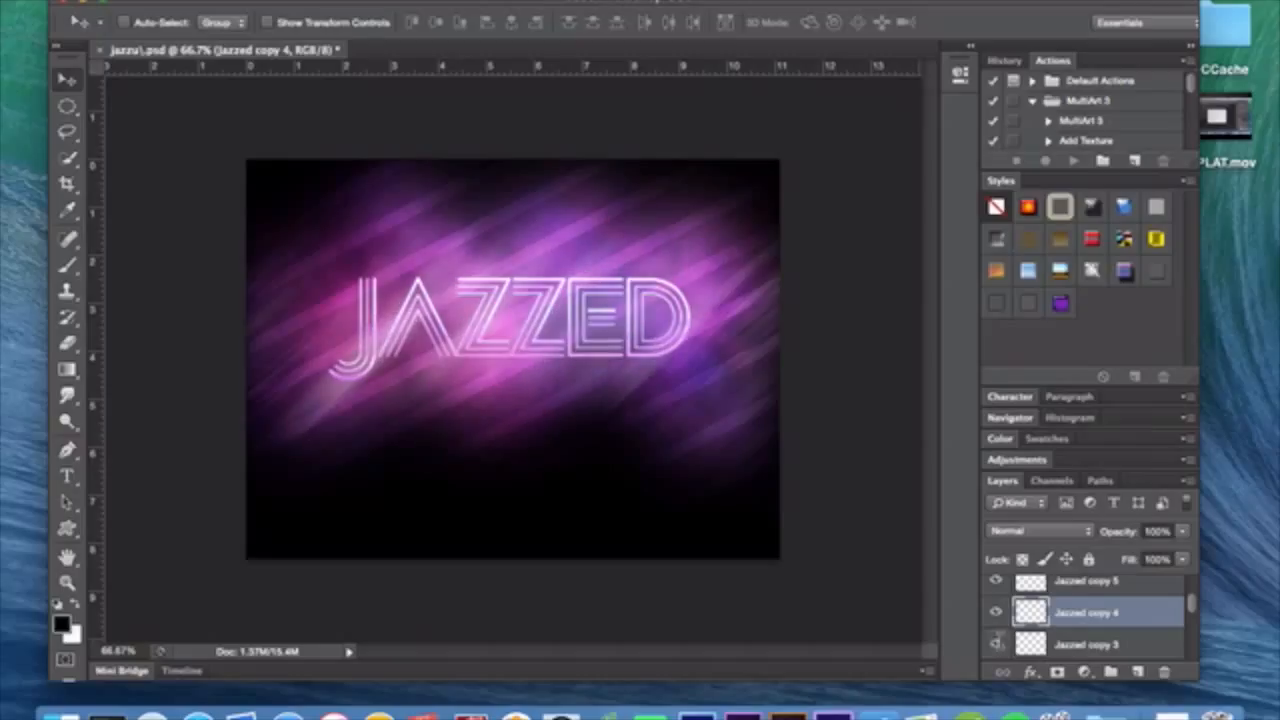
click(1097, 644)
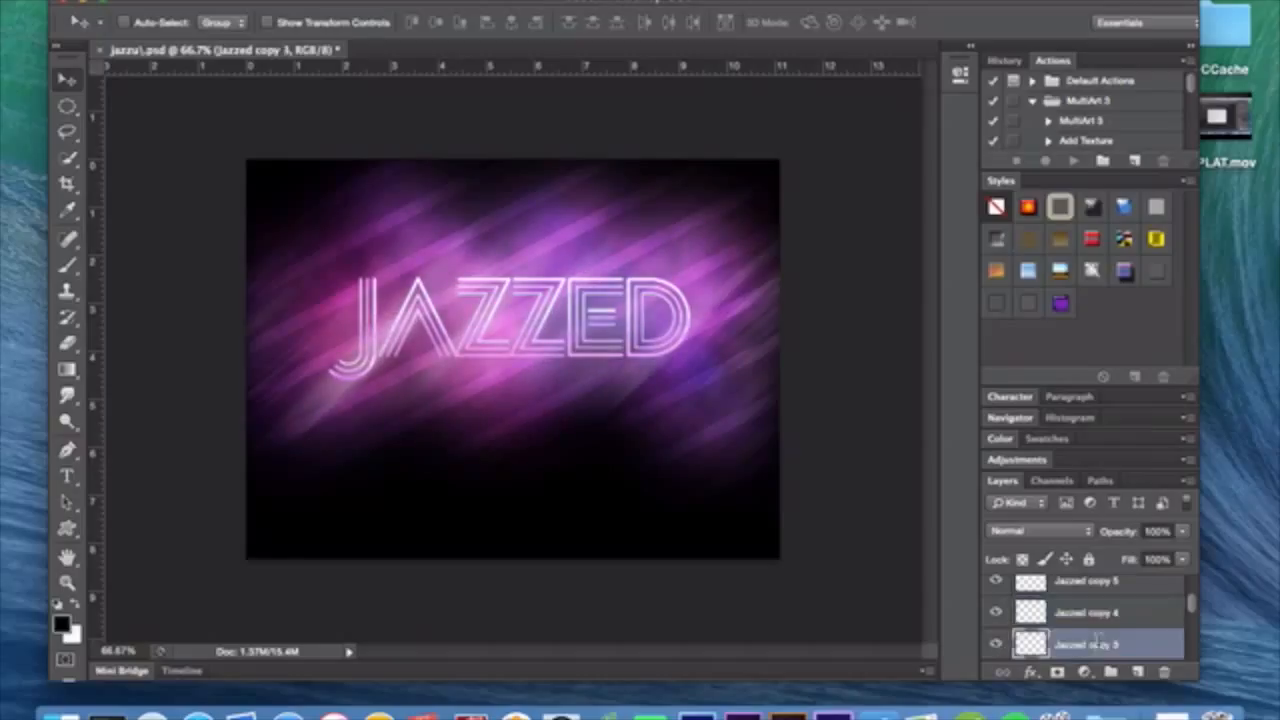
scroll(1097, 643, down, 2)
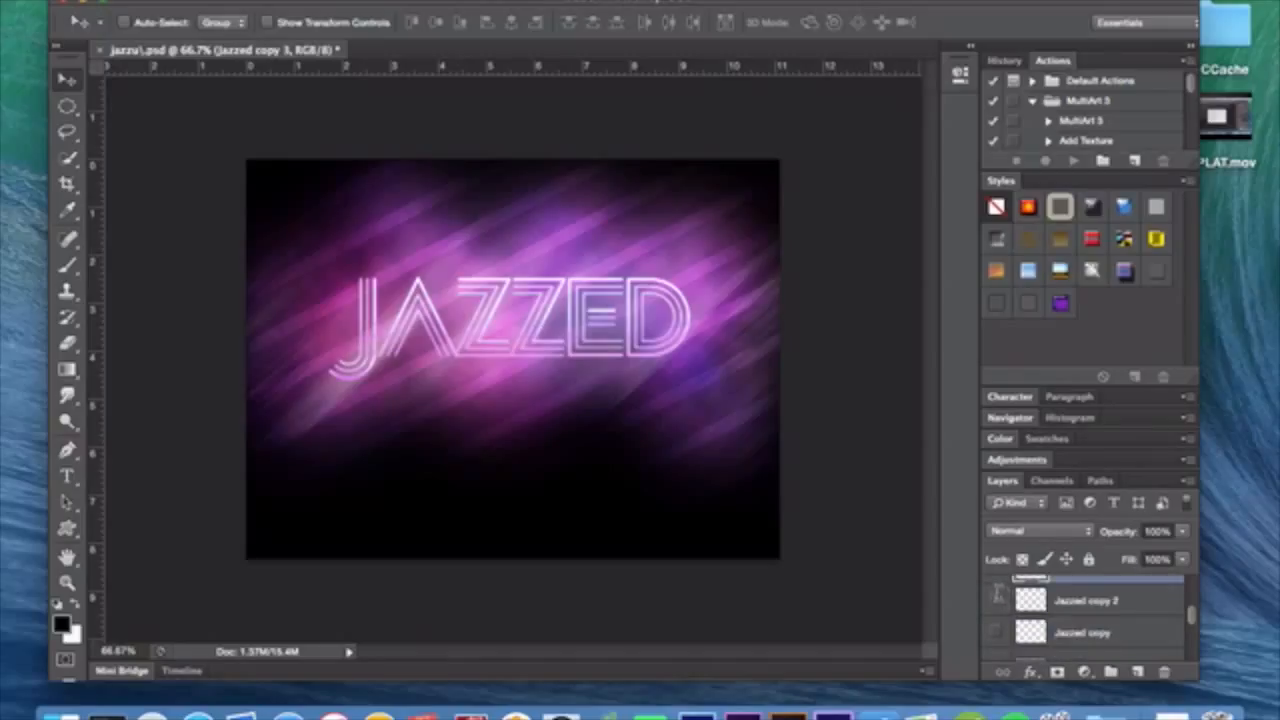
click(997, 596)
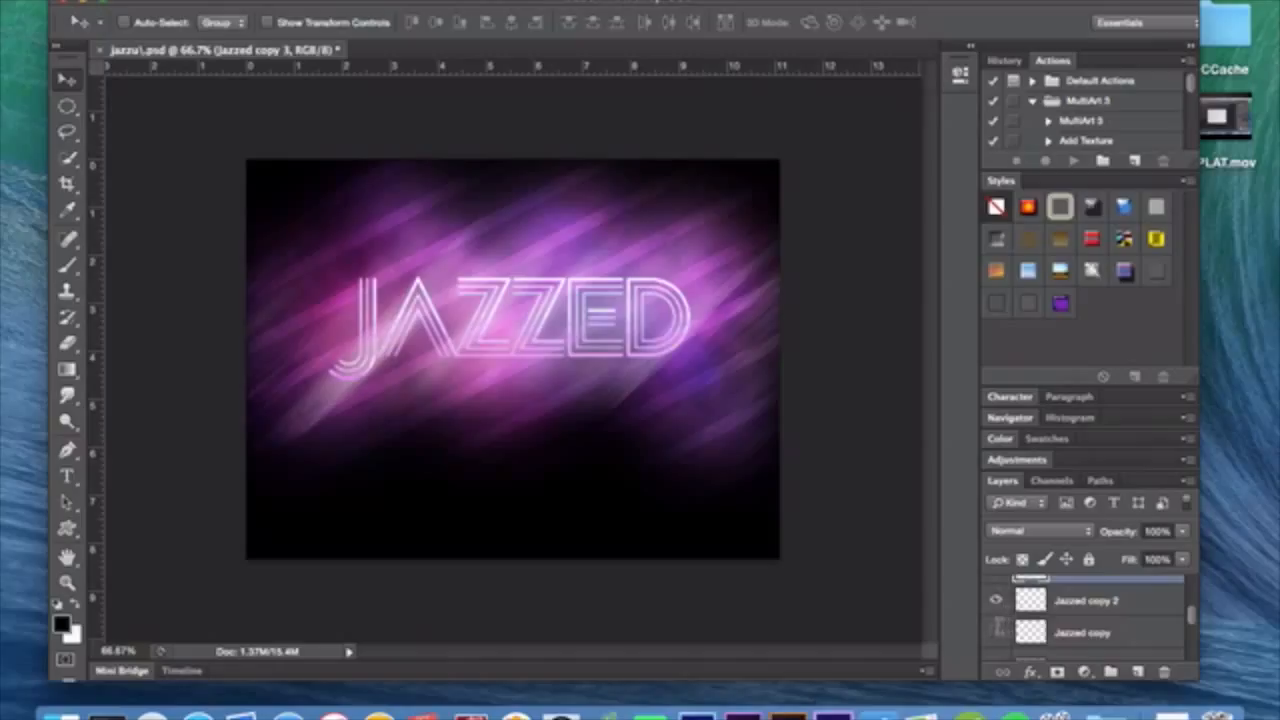
click(997, 630)
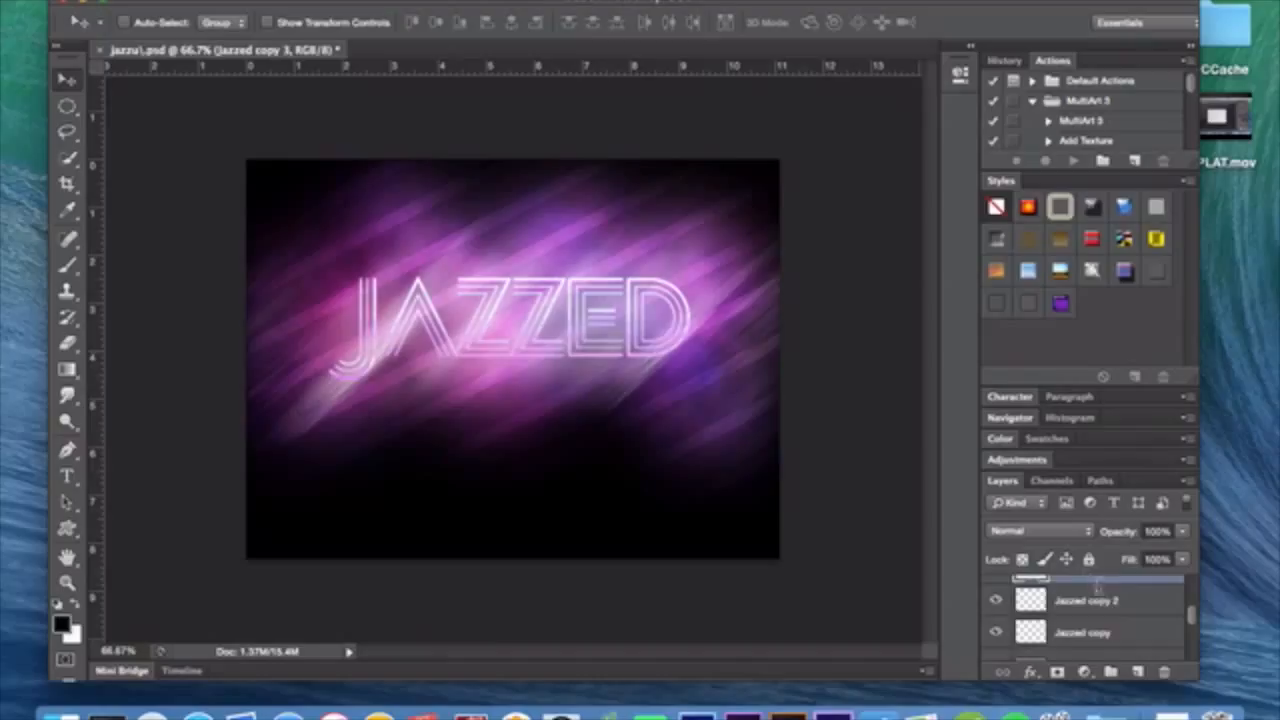
Look over the stack of Jazzed copy layers and make Jazzed copy 6 the active layer.
scroll(1100, 605, up, 3)
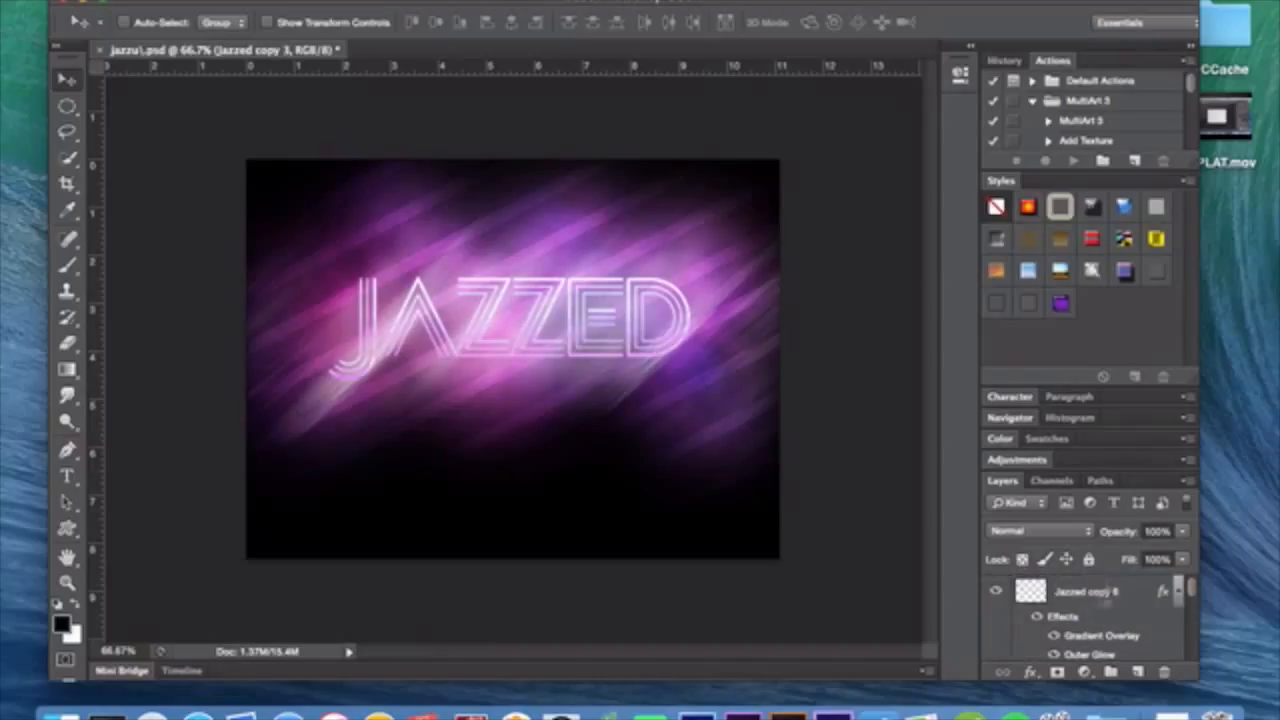
click(1122, 582)
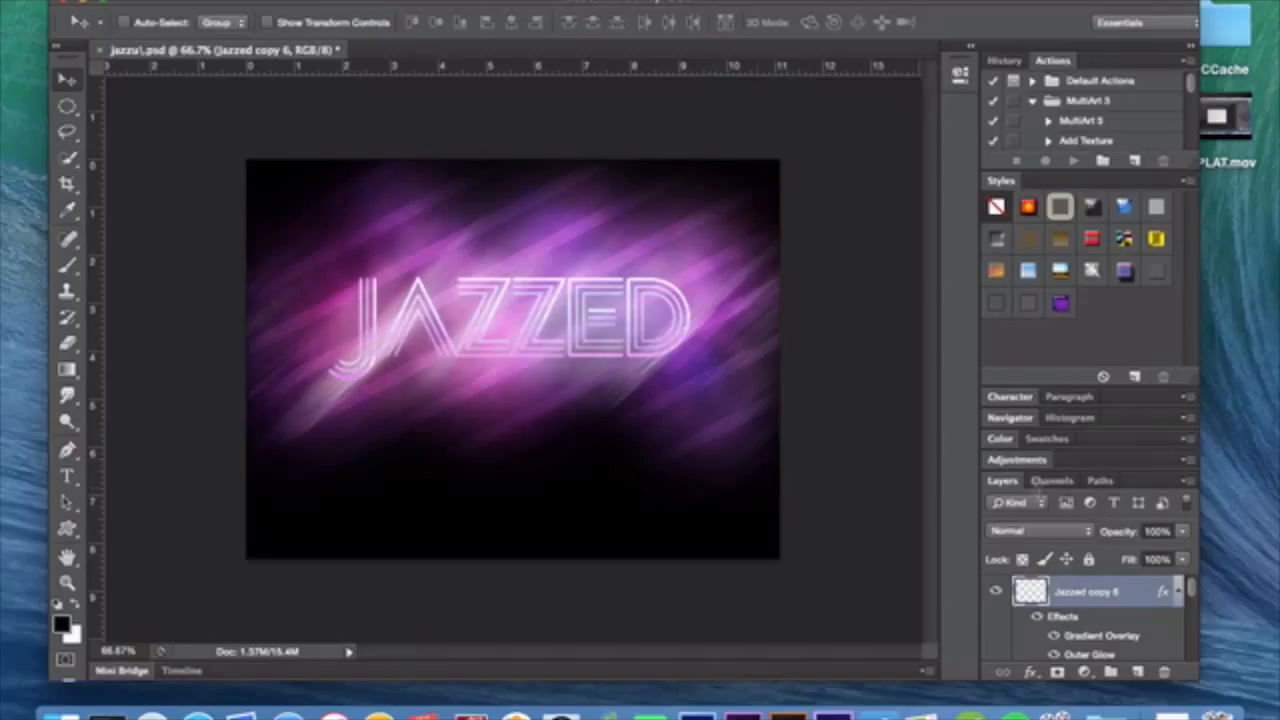
scroll(1086, 620, down, 3)
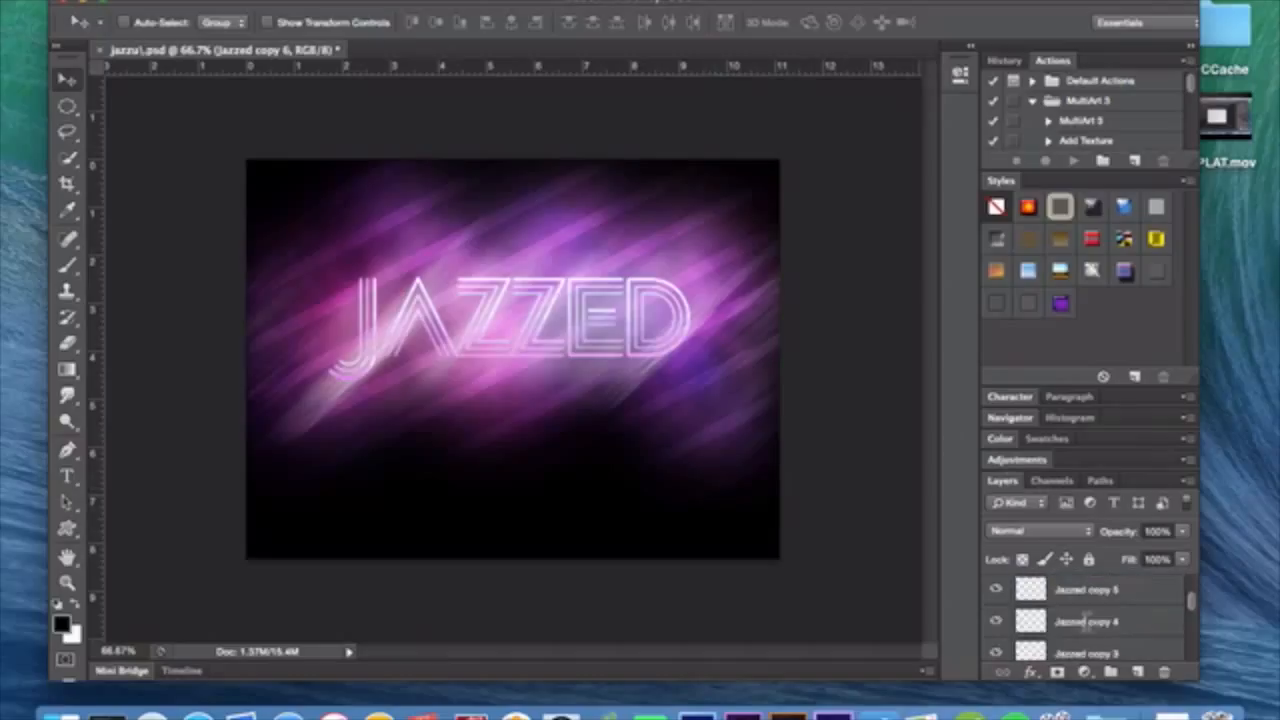
click(1086, 621)
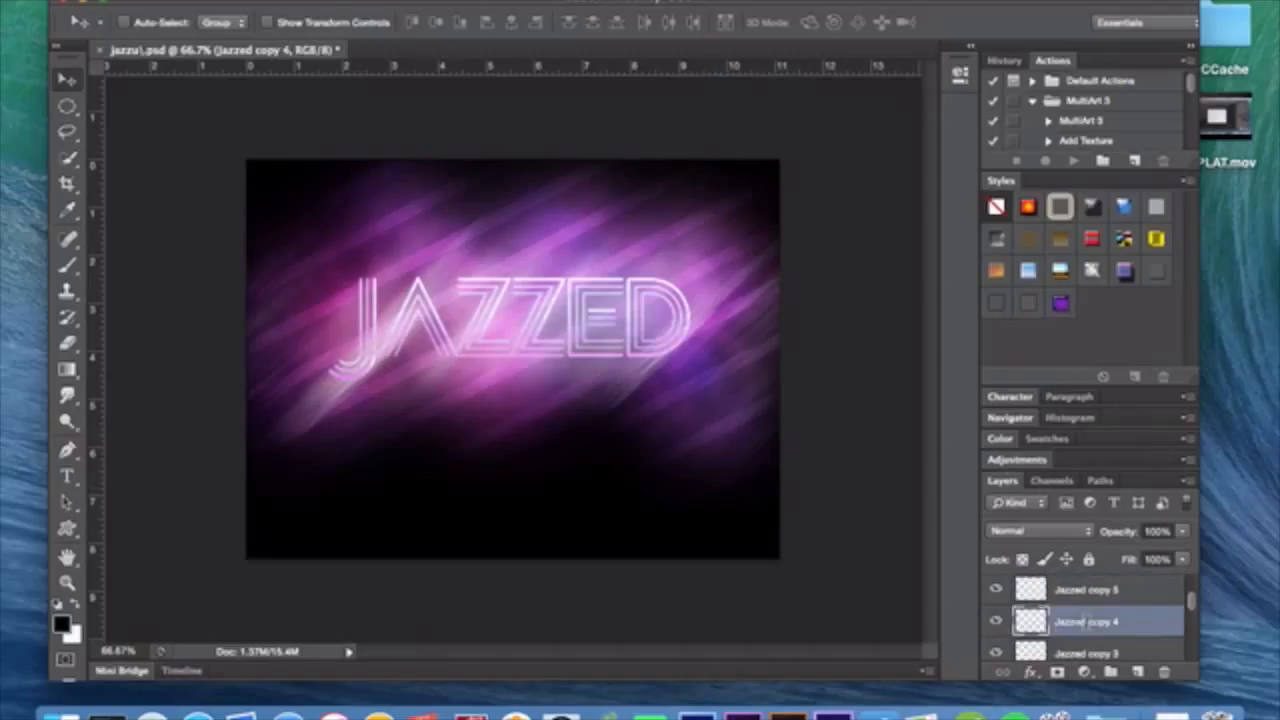
click(1090, 640)
scroll(1090, 600, up, 4)
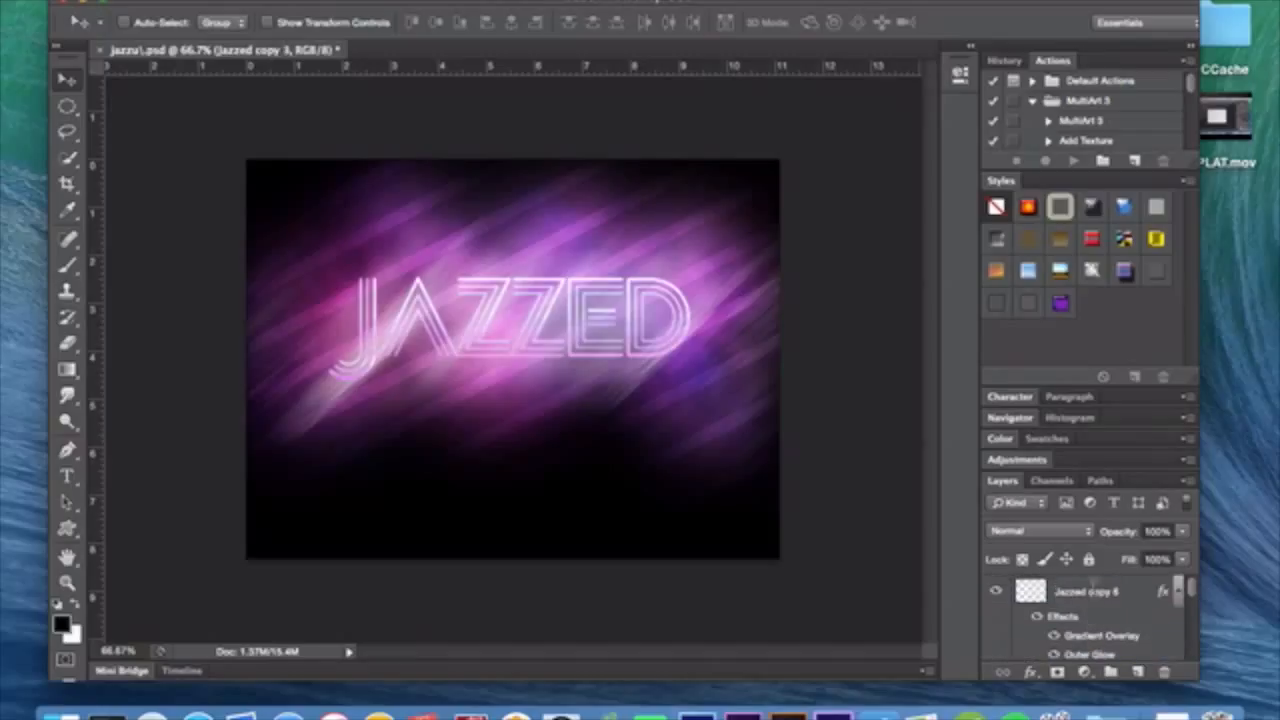
click(1127, 584)
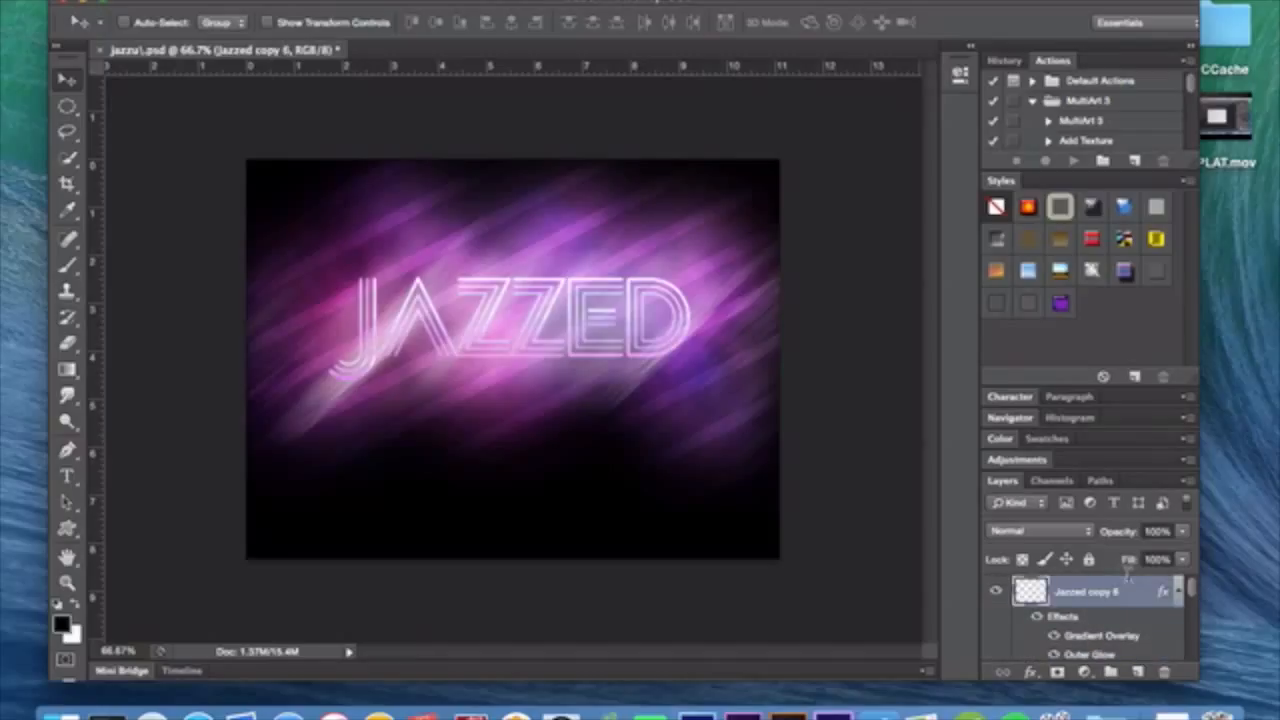